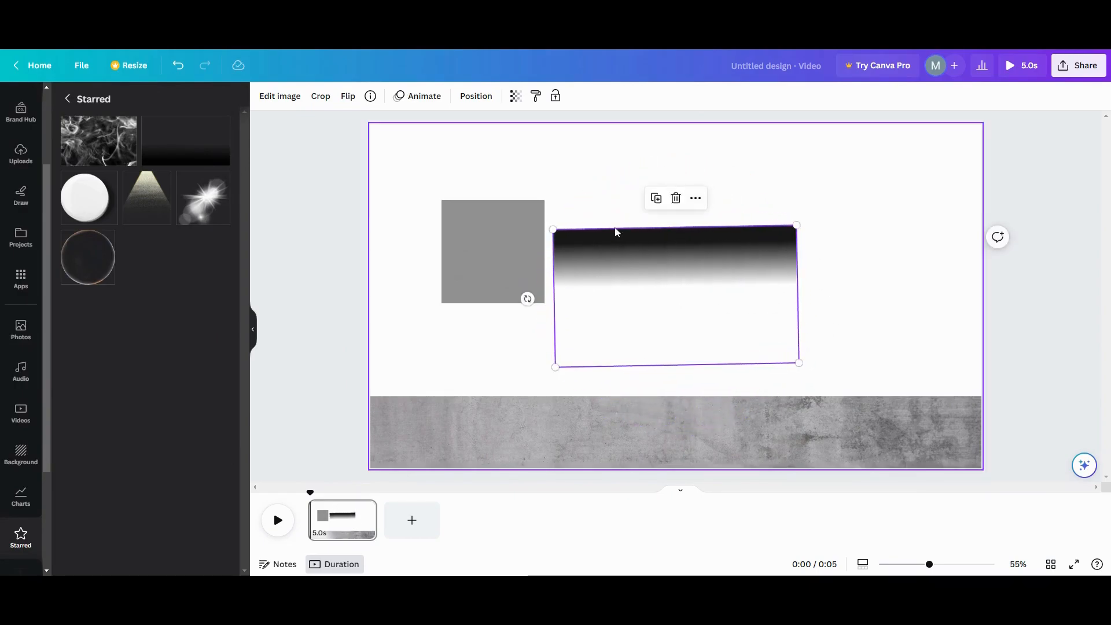
# Straighten the black gradient image, enlarge it beyond the page width, and lay it over the lower part of the concrete floor.
pyautogui.moveTo(527, 299); pyautogui.dragTo(528, 297)
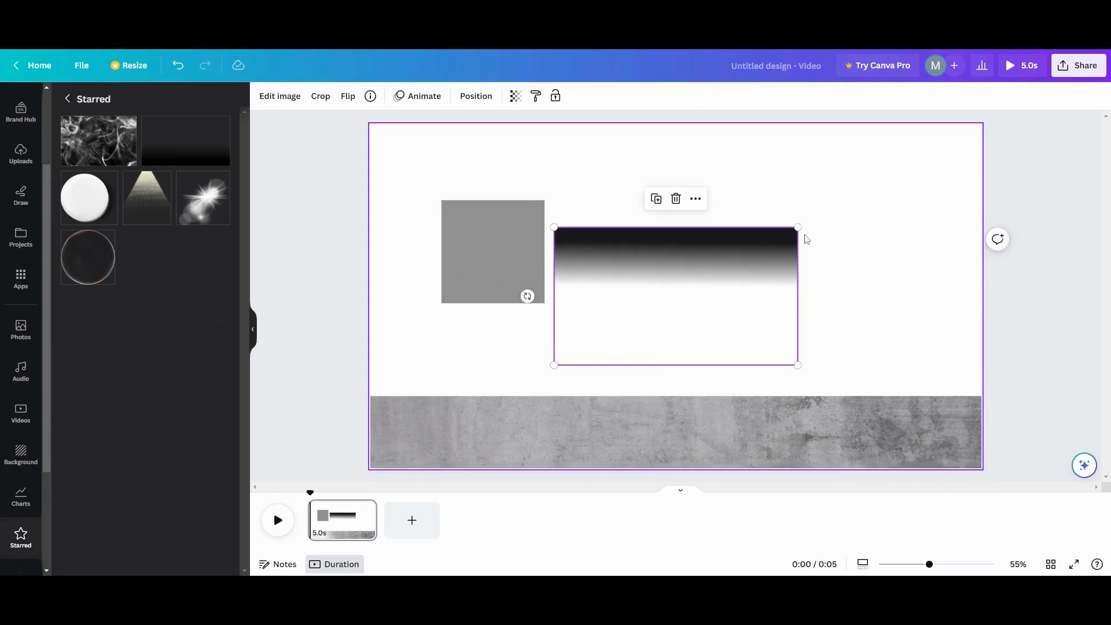
pyautogui.moveTo(798, 227); pyautogui.dragTo(1030, 186)
pyautogui.moveTo(554, 115); pyautogui.dragTo(286, 148)
pyautogui.moveTo(679, 183); pyautogui.dragTo(660, 451)
pyautogui.moveTo(663, 557); pyautogui.dragTo(671, 576)
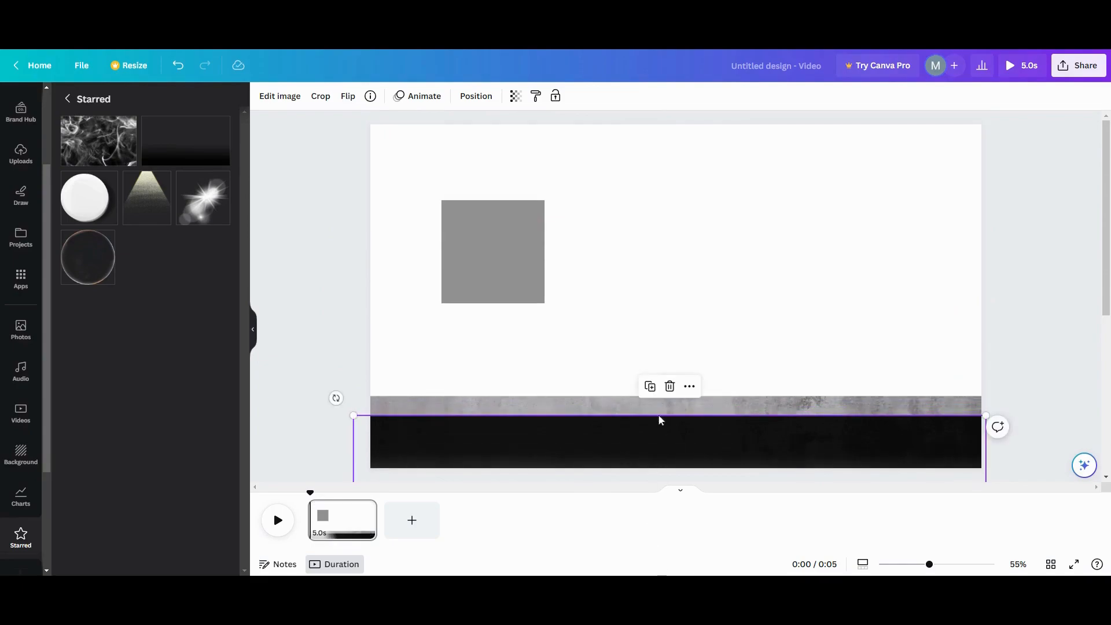
# Duplicate the floor gradient, align the copy with the concrete's upper edge, and set its transparency to 22.
pyautogui.click(654, 391)
pyautogui.moveTo(656, 457); pyautogui.dragTo(657, 432)
pyautogui.click(515, 96)
pyautogui.moveTo(511, 142); pyautogui.dragTo(426, 142)
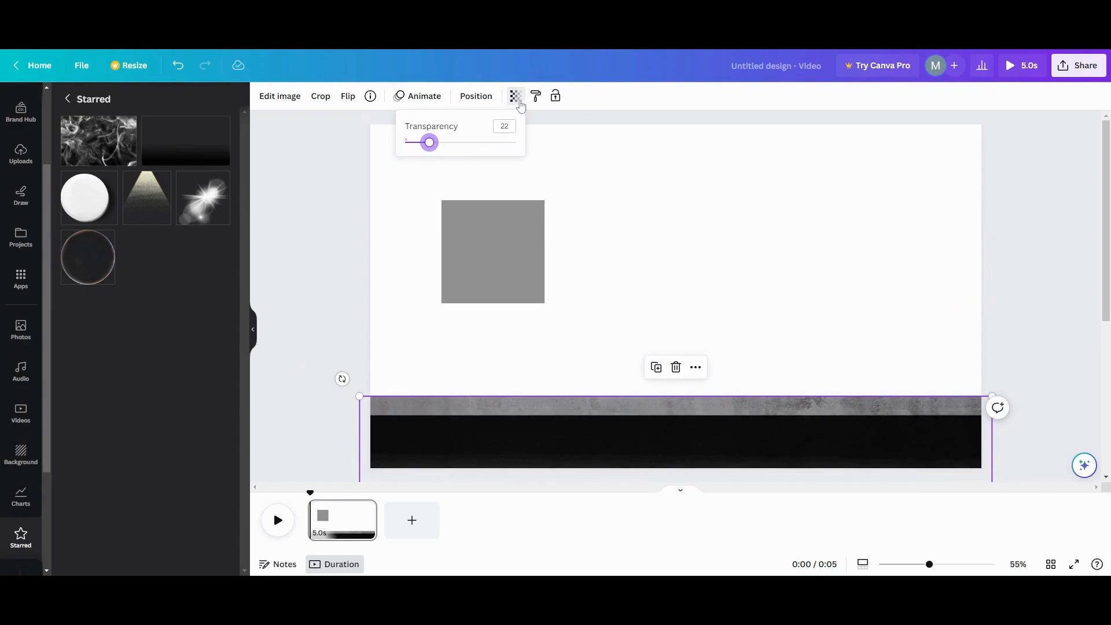
# Set the transparency of the original, lower floor gradient to 55.
pyautogui.click(475, 96)
pyautogui.click(144, 207)
pyautogui.click(516, 96)
pyautogui.moveTo(511, 143); pyautogui.dragTo(466, 142)
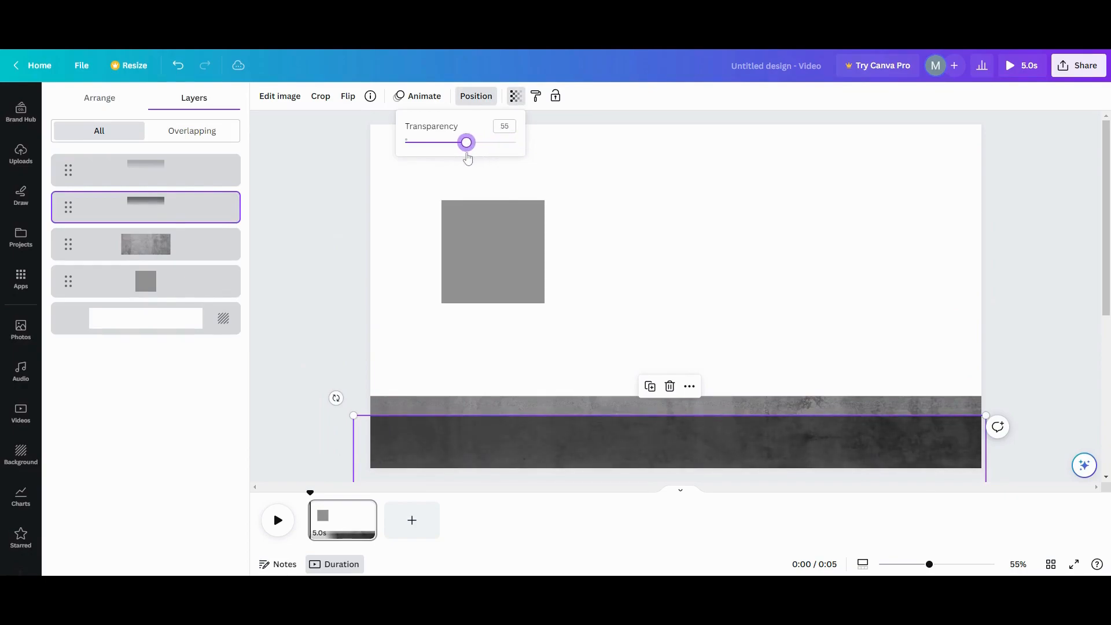
pyautogui.click(726, 303)
pyautogui.click(719, 318)
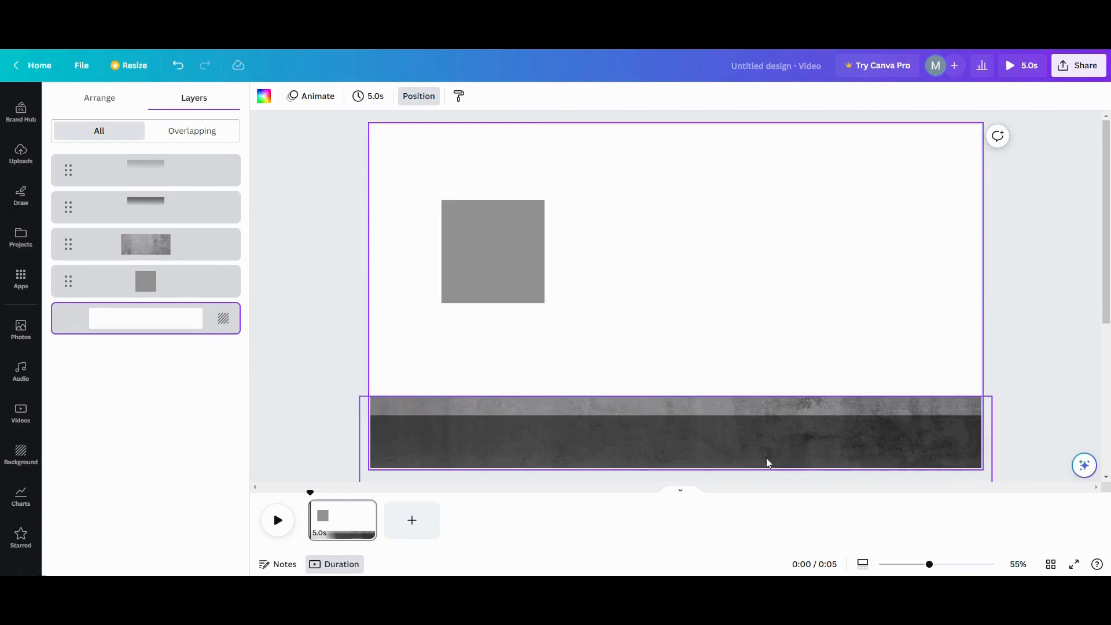
# Reshape the grey square into a tall, narrow column standing on the concrete floor.
pyautogui.moveTo(486, 226); pyautogui.dragTo(571, 242)
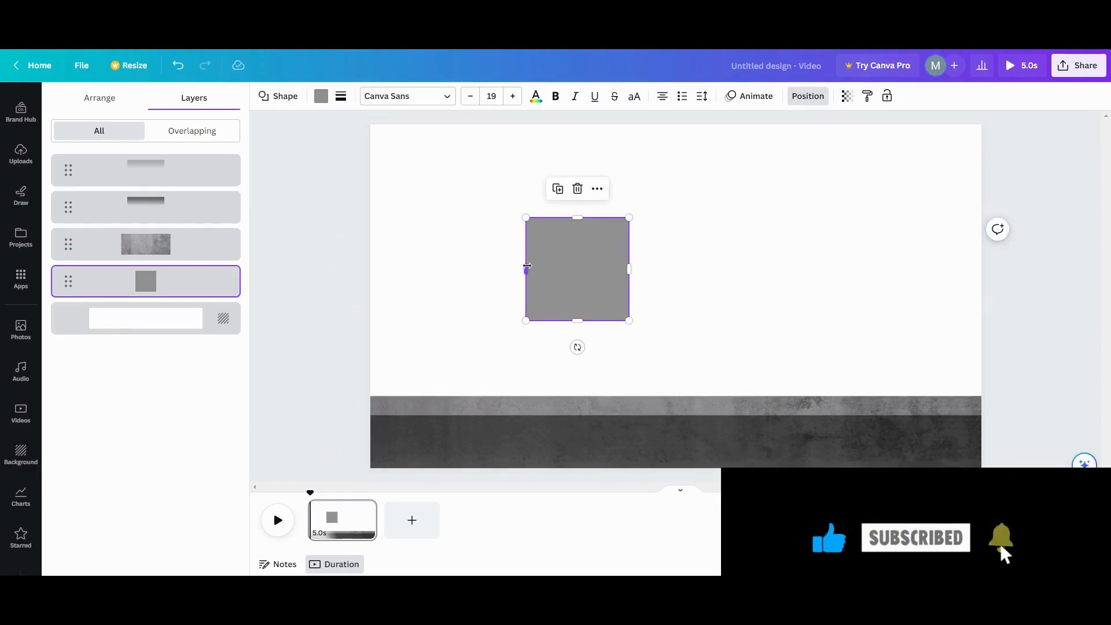
pyautogui.moveTo(528, 266); pyautogui.dragTo(479, 343)
pyautogui.moveTo(489, 291); pyautogui.dragTo(495, 209)
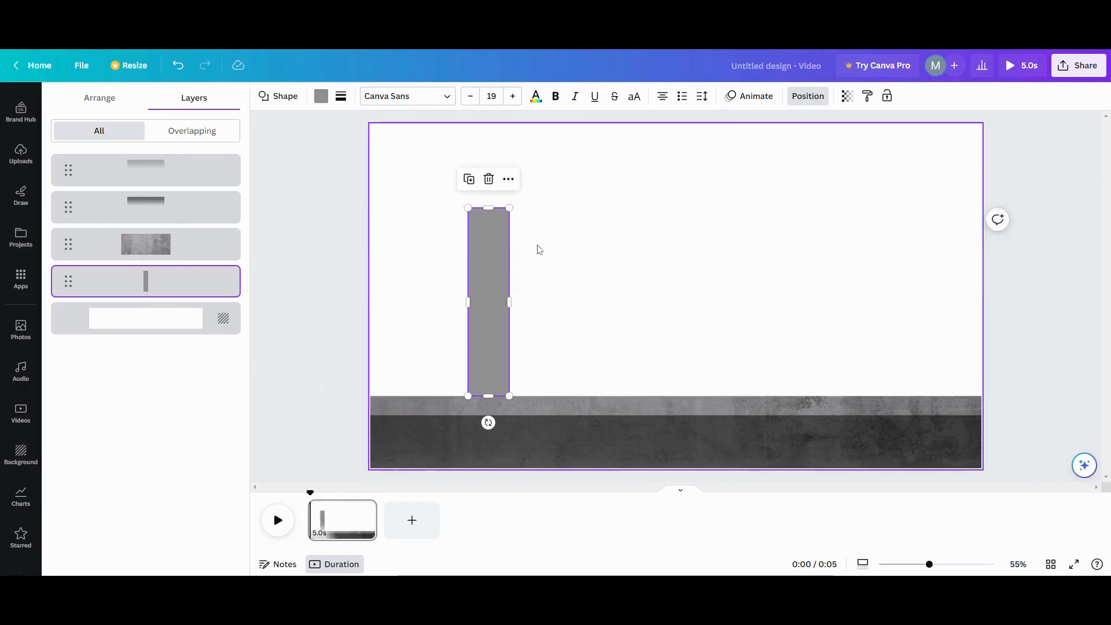
pyautogui.click(543, 254)
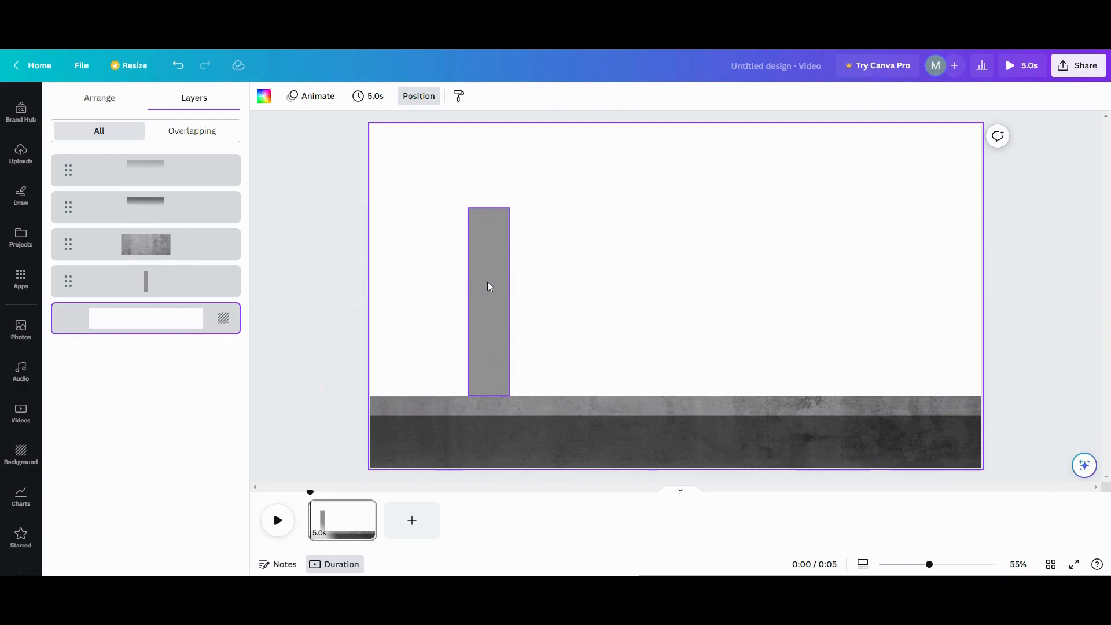
# Duplicate the grey column just to its right and shorten the copy to a thin cap level with the column's upper end.
pyautogui.click(487, 222)
pyautogui.click(468, 179)
pyautogui.moveTo(480, 255); pyautogui.dragTo(531, 255)
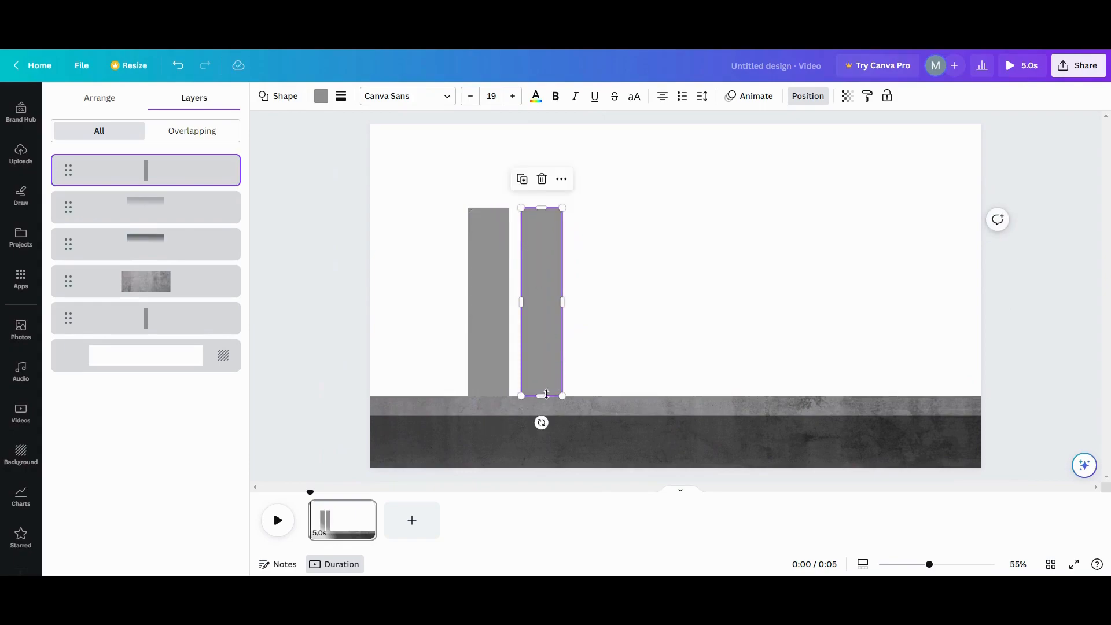
pyautogui.moveTo(541, 395); pyautogui.dragTo(541, 219)
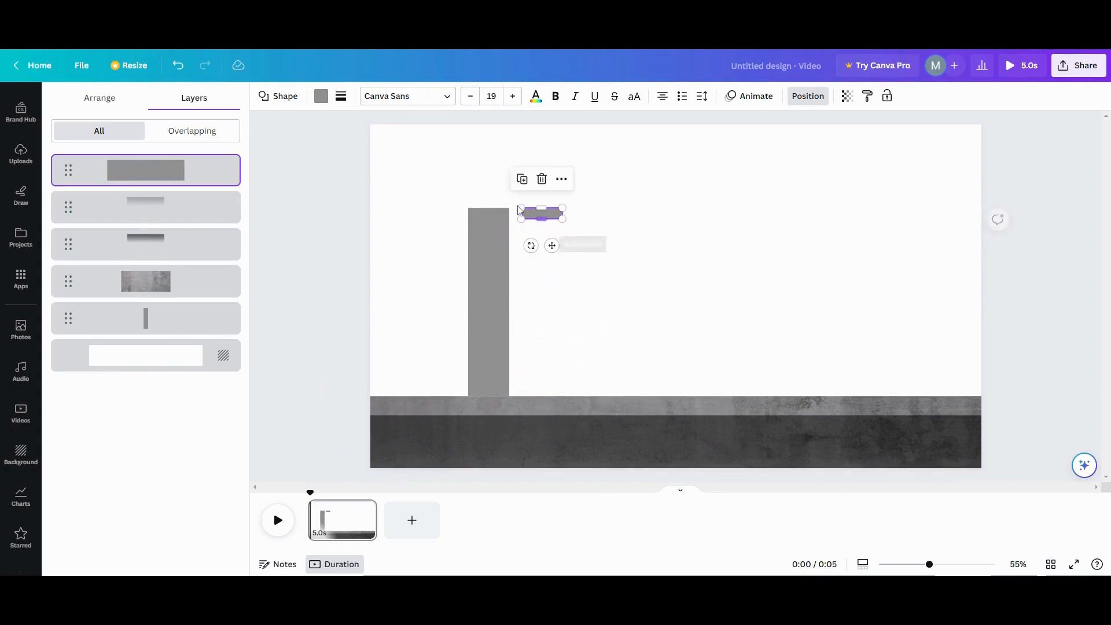
# Give the cap a horizontal gradient fill and add #FDFDFD as its third colour.
pyautogui.click(321, 97)
pyautogui.click(68, 167)
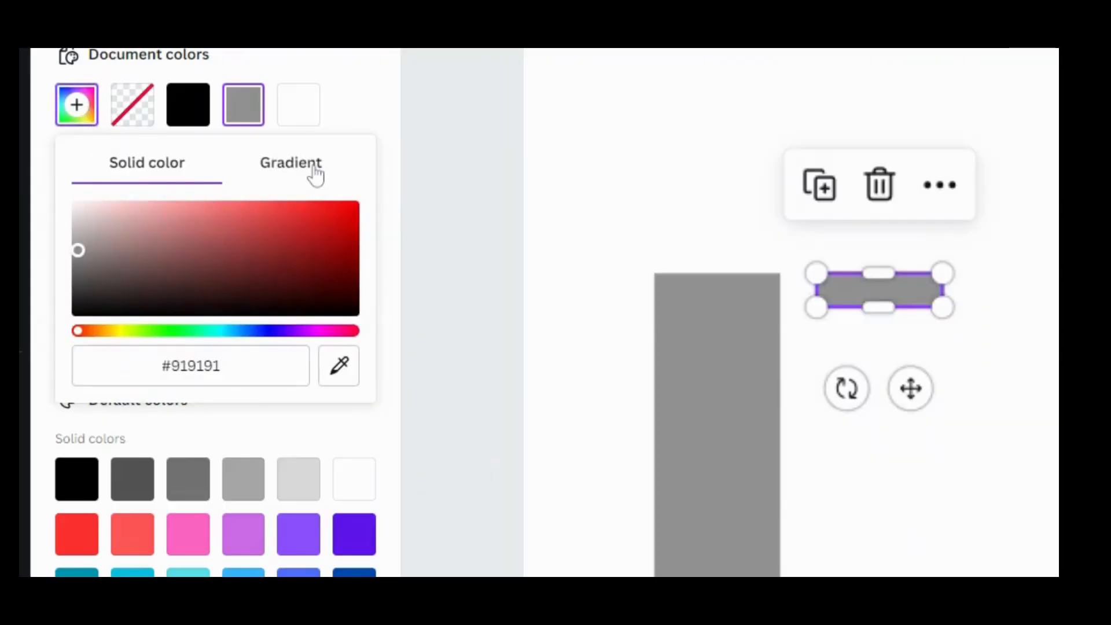
pyautogui.click(316, 174)
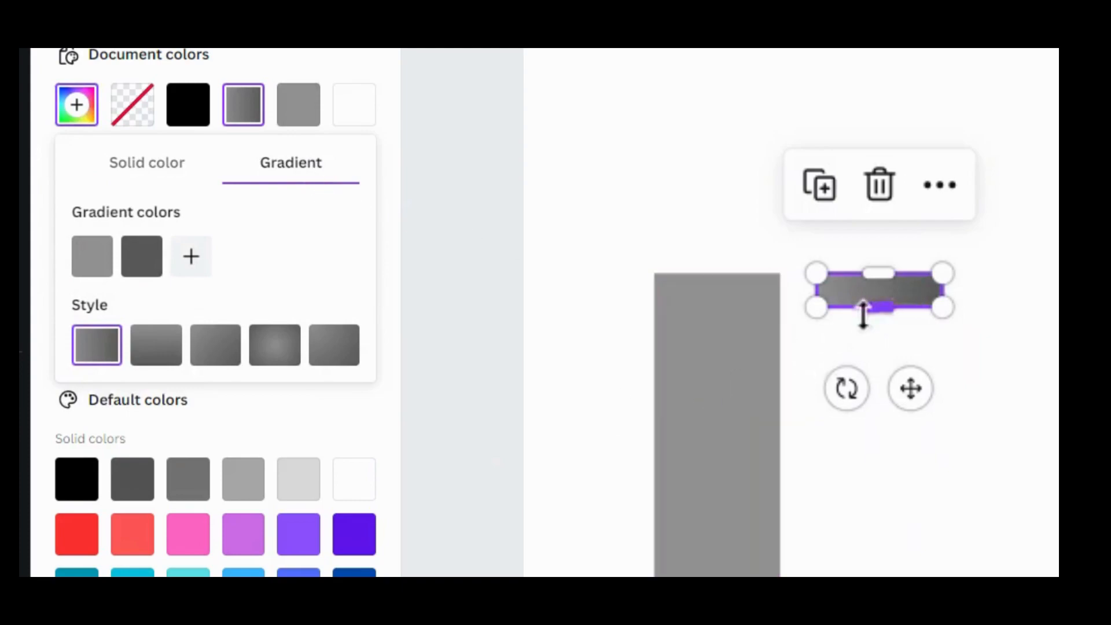
pyautogui.click(191, 256)
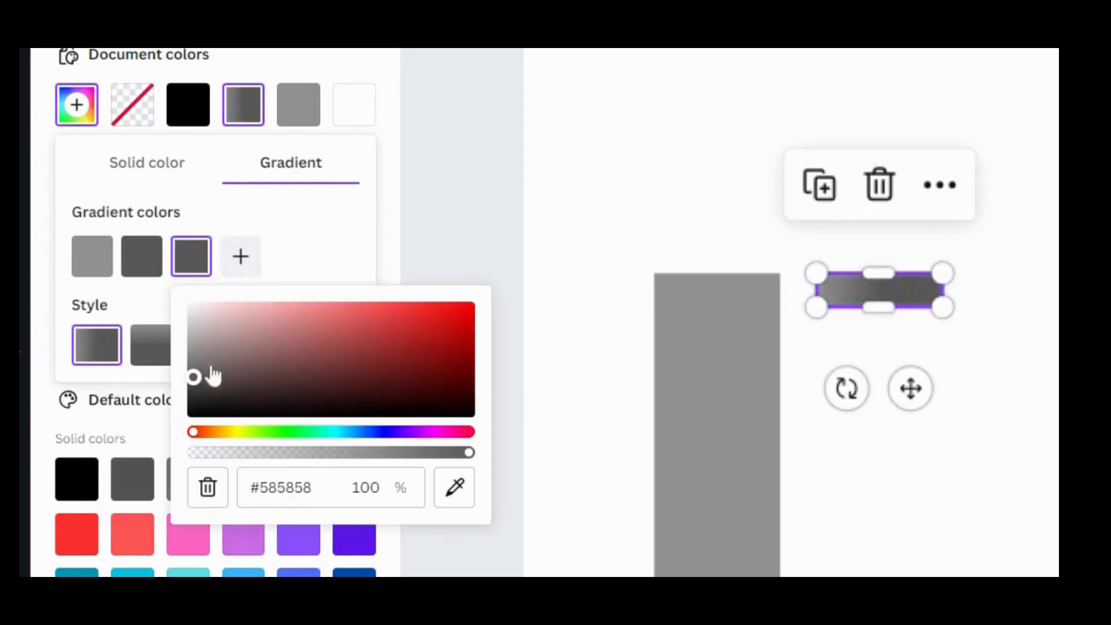
pyautogui.moveTo(199, 379); pyautogui.dragTo(184, 307)
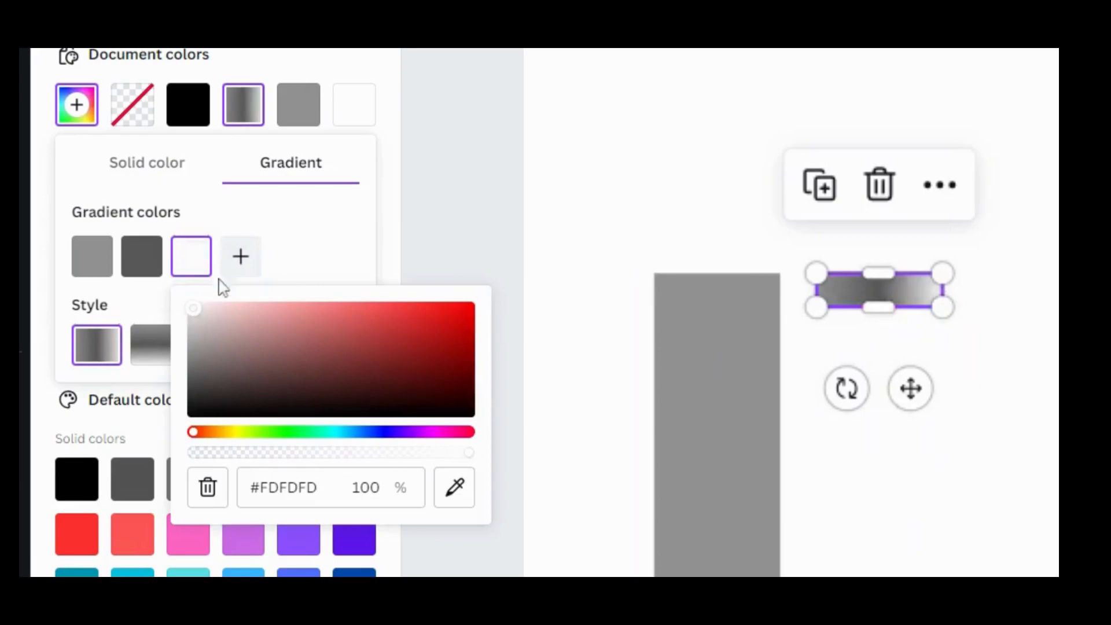
# Add black #000000 as the fourth colour of the cap's gradient.
pyautogui.click(240, 255)
pyautogui.moveTo(244, 315)
pyautogui.mouseDown()
pyautogui.moveTo(292, 397)
pyautogui.moveTo(515, 411)
pyautogui.moveTo(246, 434)
pyautogui.mouseUp()
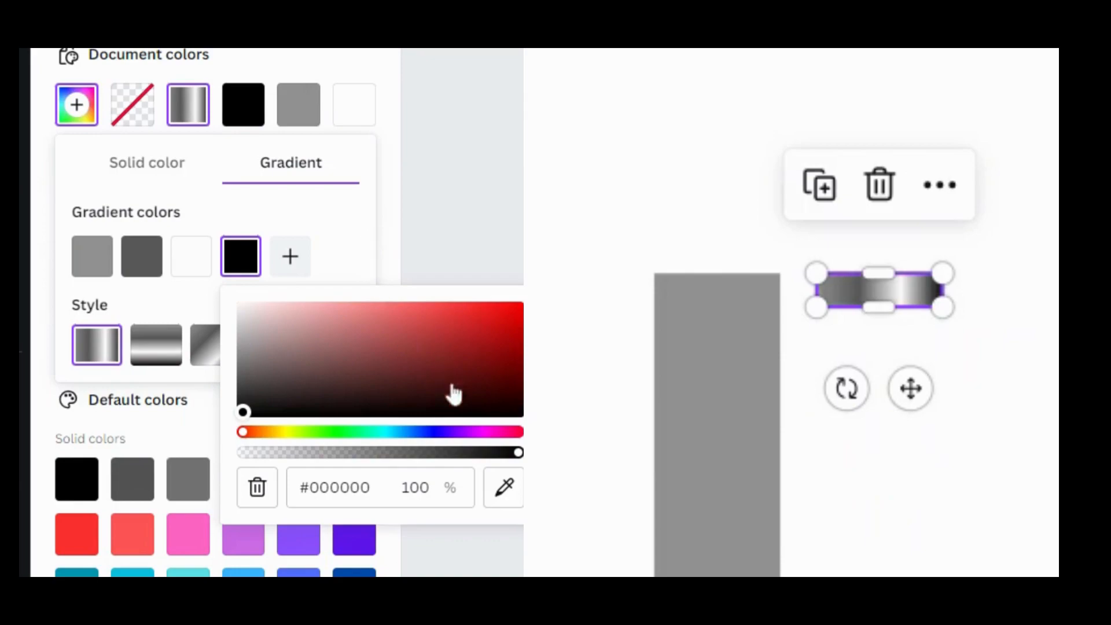
pyautogui.click(503, 487)
pyautogui.click(87, 488)
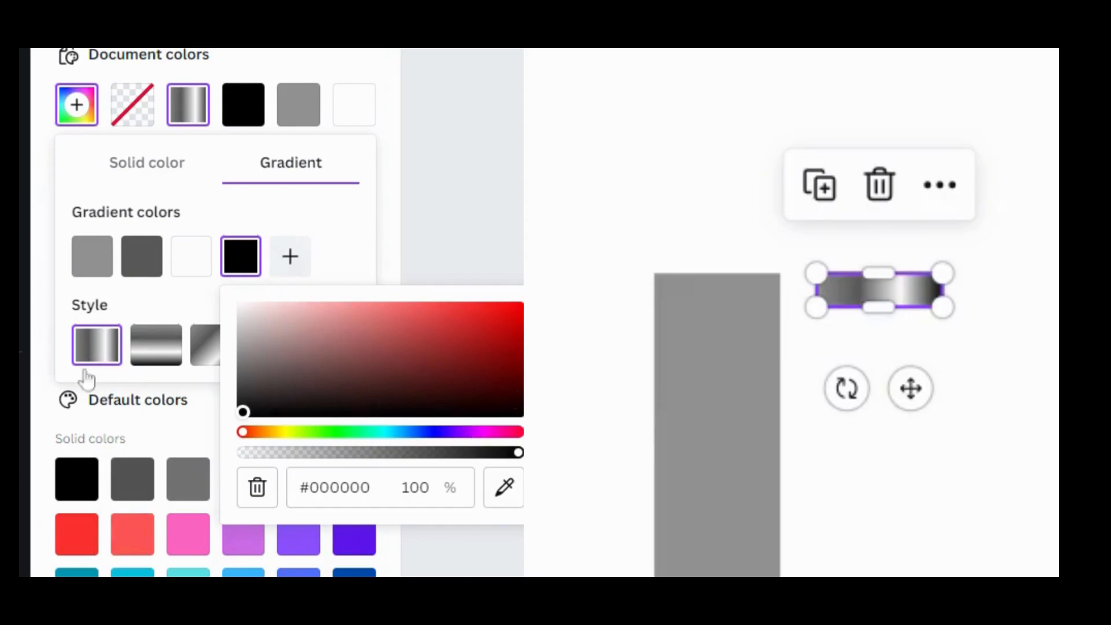
pyautogui.click(358, 240)
pyautogui.click(1053, 562)
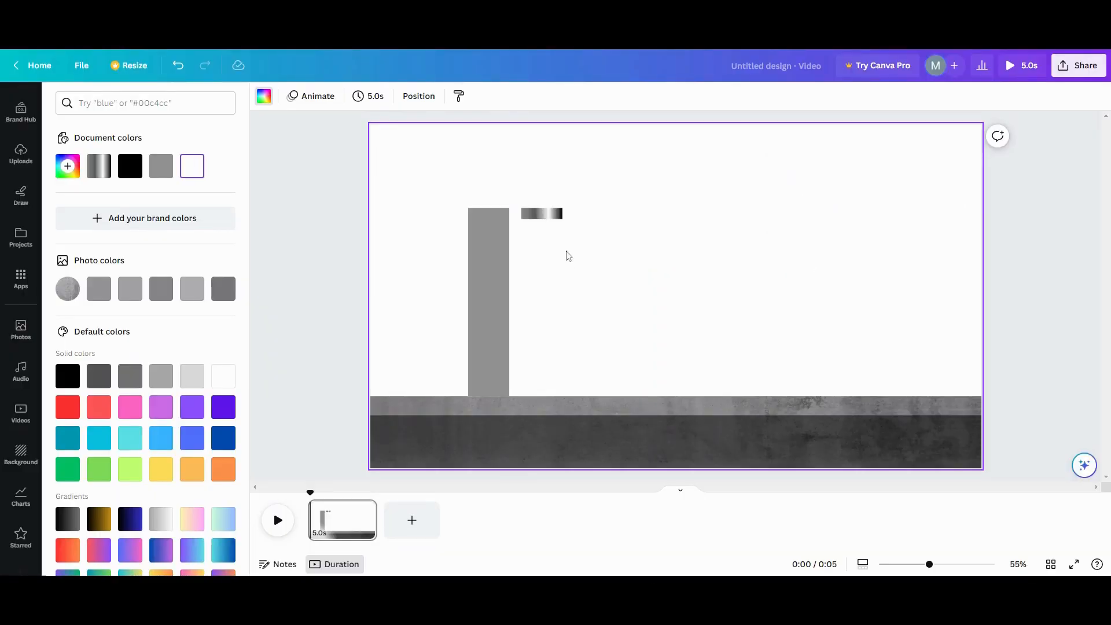
# Duplicate the gradient cap twice and delete the plain grey column.
pyautogui.click(549, 219)
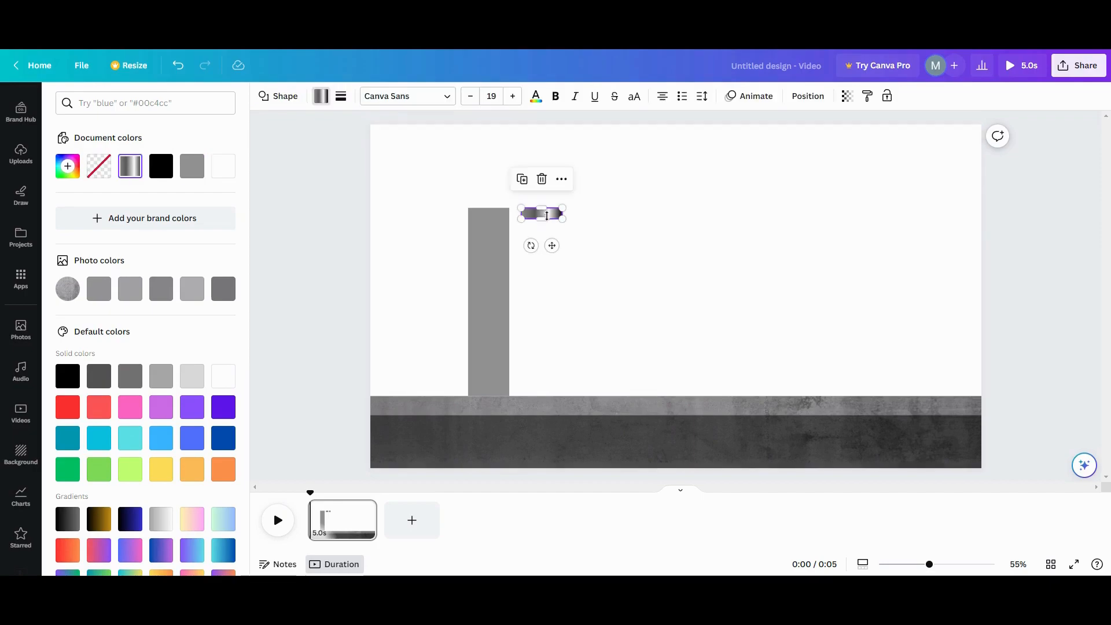
pyautogui.click(522, 180)
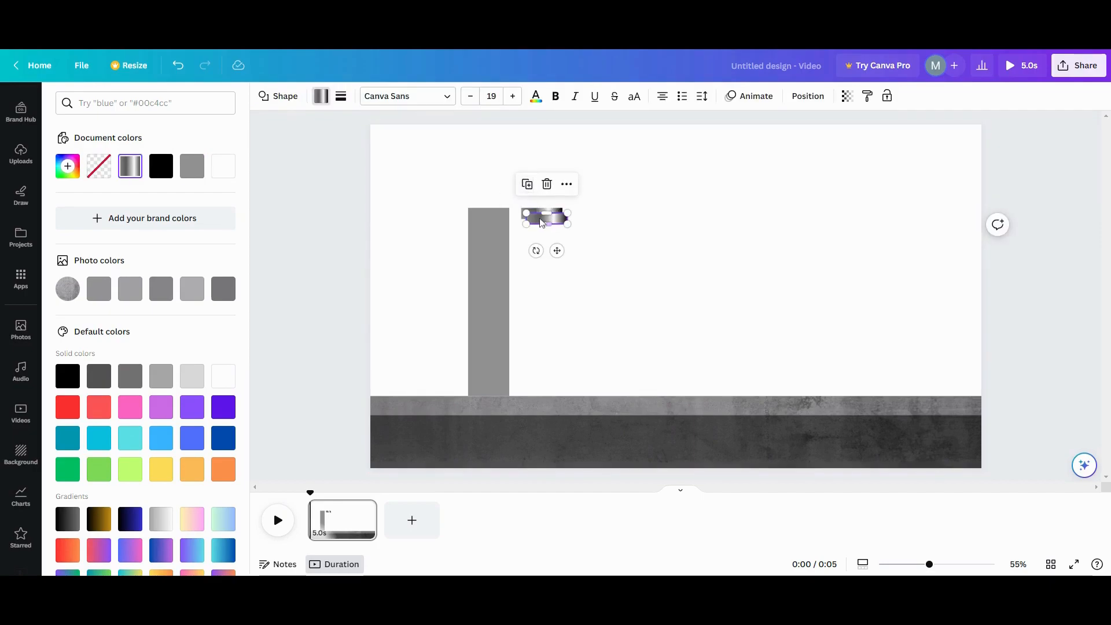
pyautogui.click(527, 184)
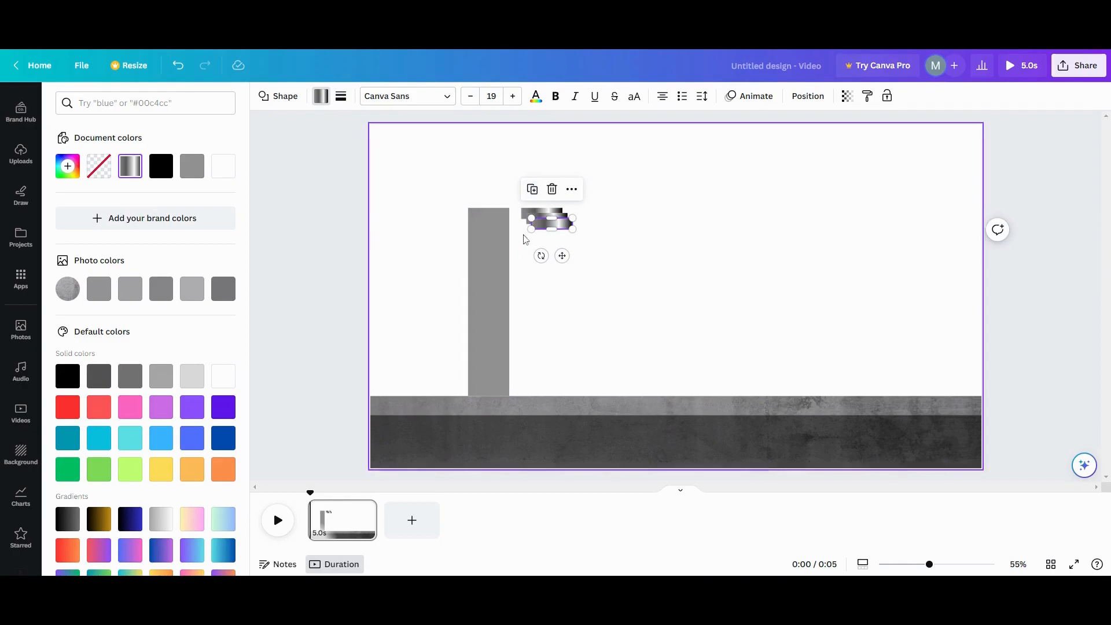
pyautogui.click(492, 229)
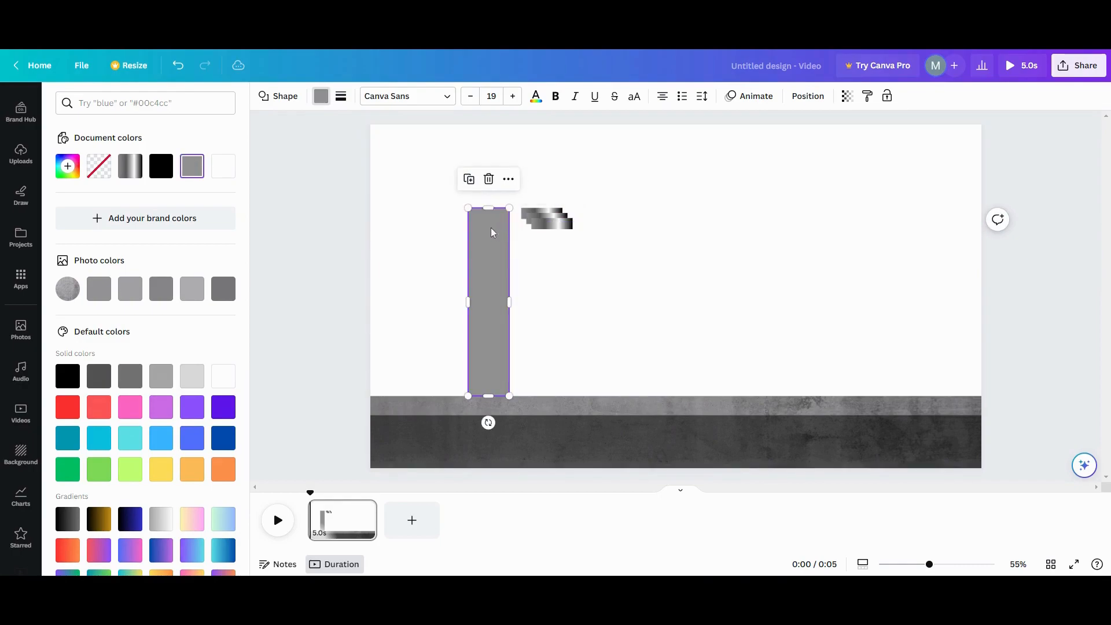
pyautogui.click(489, 180)
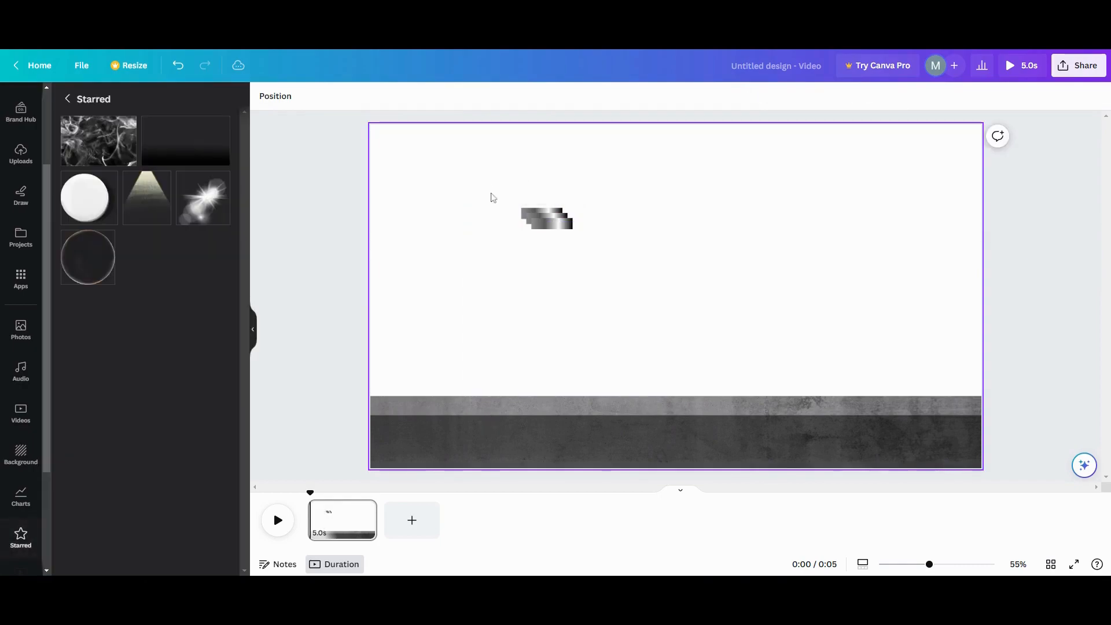
# Align both cap copies vertically with the original, one resting on the floor and the other just below the upper cap.
pyautogui.click(547, 225)
pyautogui.moveTo(548, 224); pyautogui.dragTo(537, 389)
pyautogui.click(548, 223)
pyautogui.moveTo(546, 221); pyautogui.dragTo(540, 237)
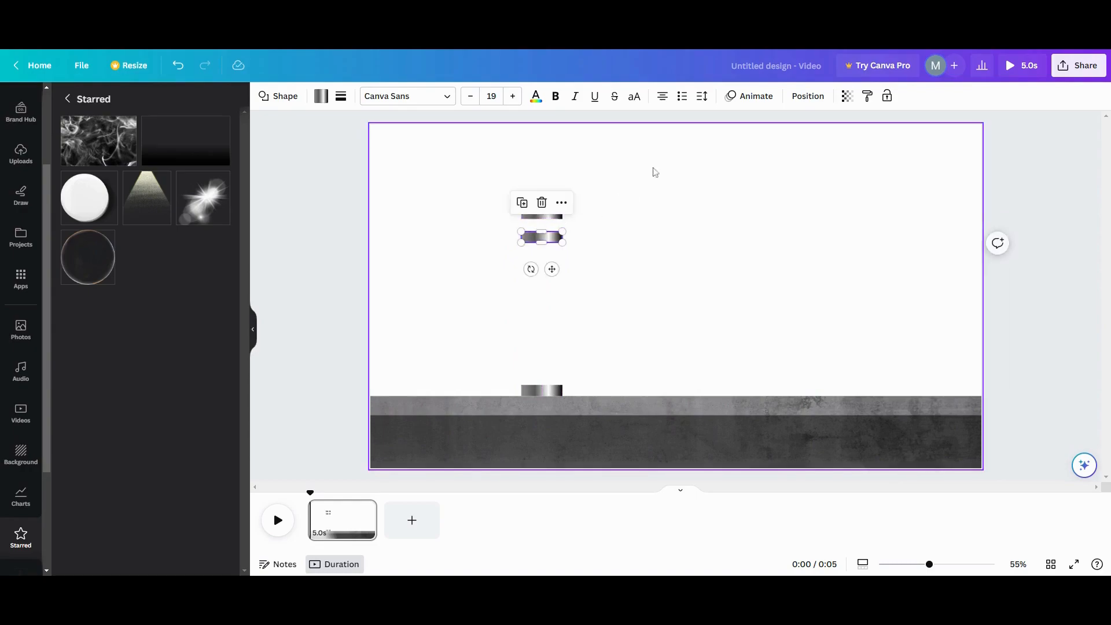
# Set the middle cap copy's transparency to 19 and stretch it between the two caps as the glass column body.
pyautogui.click(847, 96)
pyautogui.moveTo(847, 148); pyautogui.dragTo(765, 158)
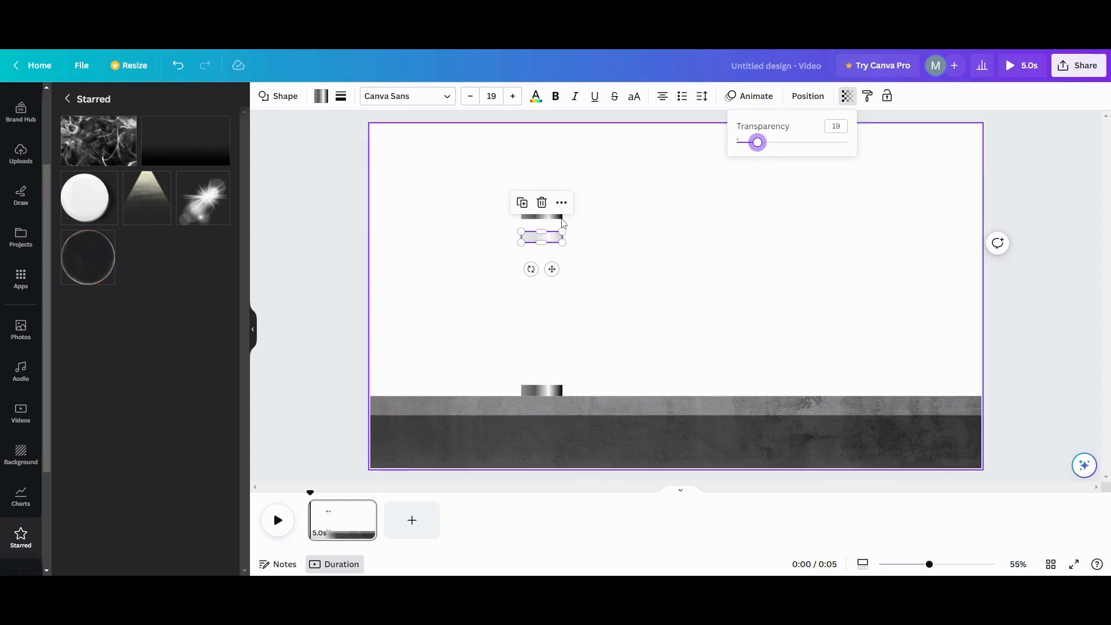
pyautogui.moveTo(541, 230); pyautogui.dragTo(504, 387)
pyautogui.click(481, 356)
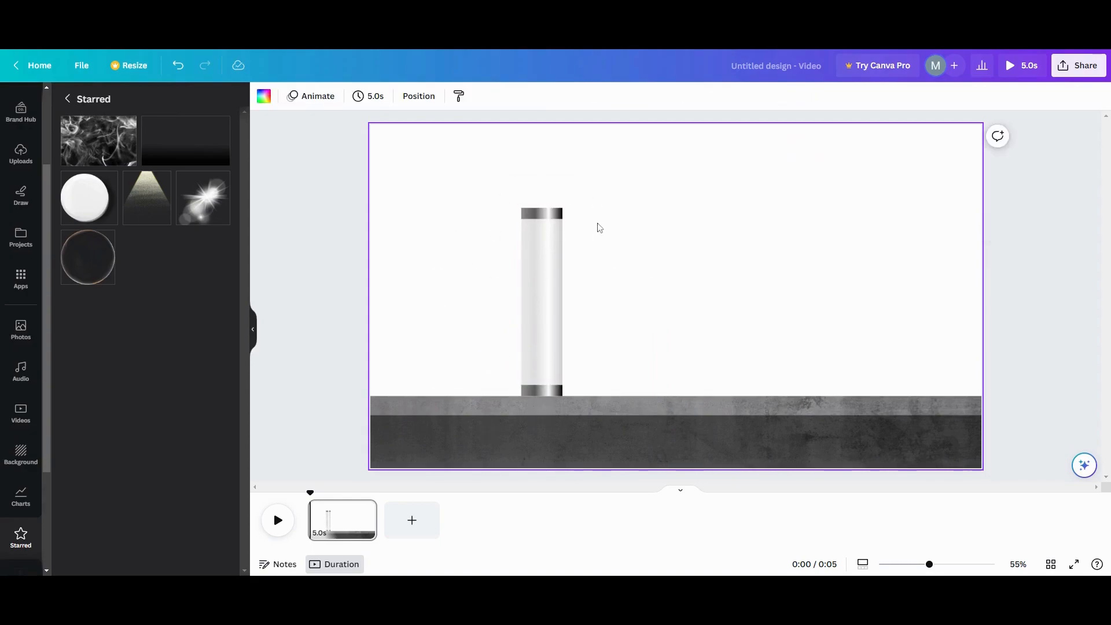
# Duplicate the complete capped column four times, spacing the copies evenly to its right along the floor.
pyautogui.moveTo(488, 200); pyautogui.dragTo(572, 387)
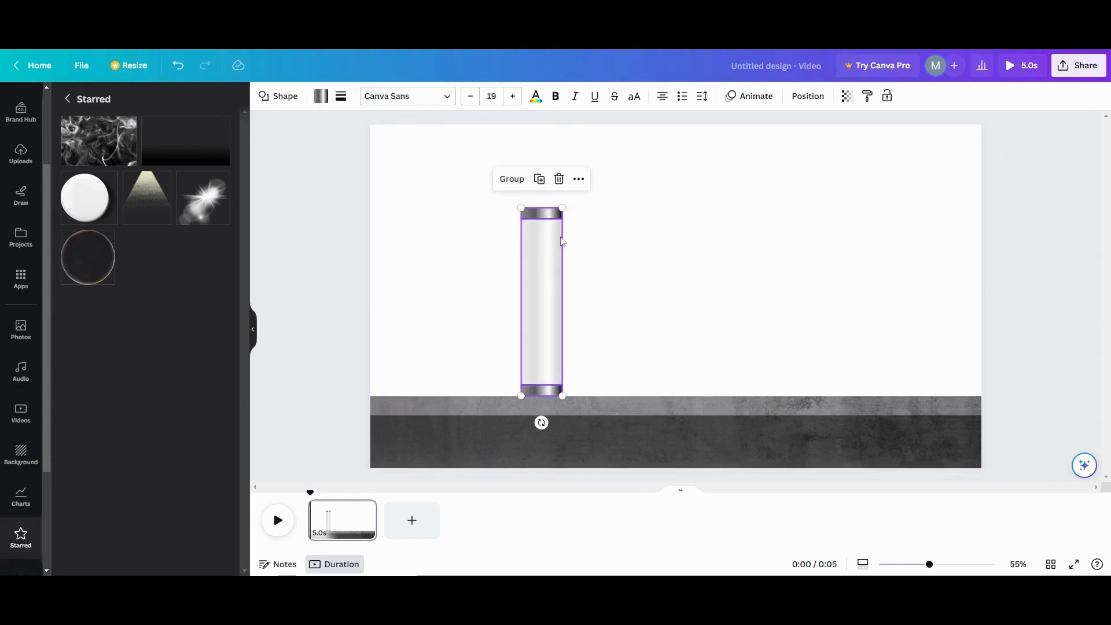
pyautogui.click(542, 181)
pyautogui.moveTo(552, 267); pyautogui.dragTo(623, 256)
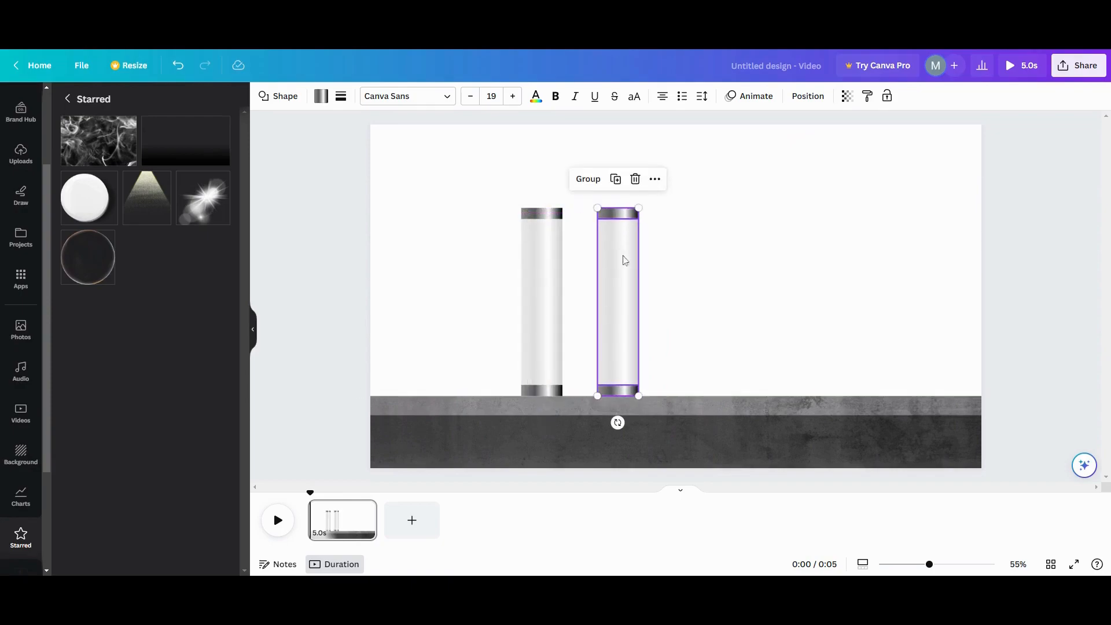
pyautogui.click(616, 181)
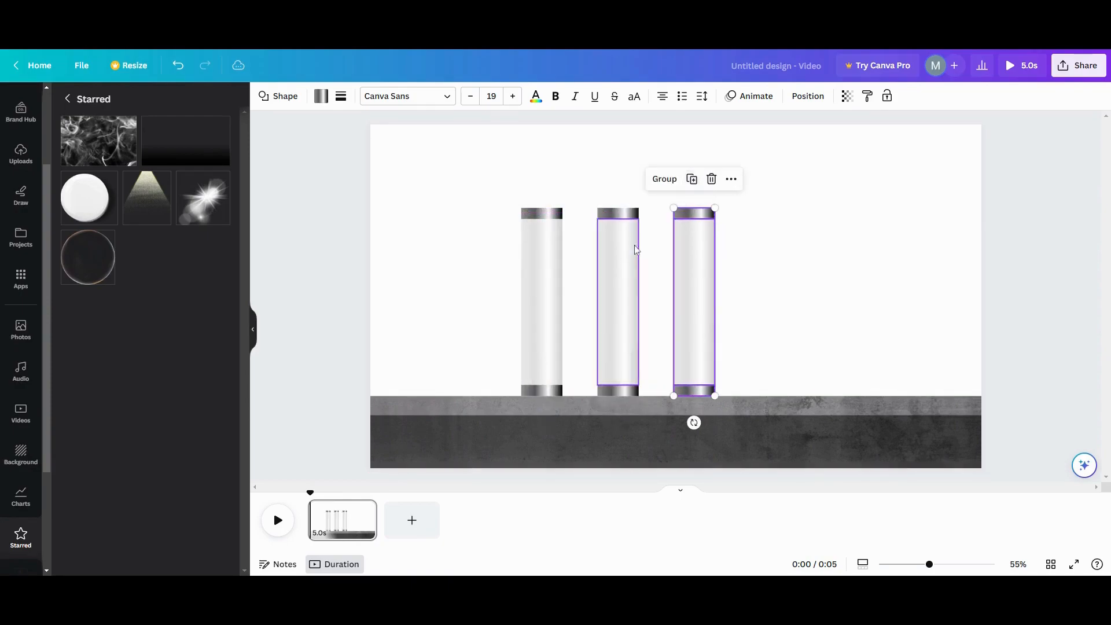
pyautogui.click(691, 180)
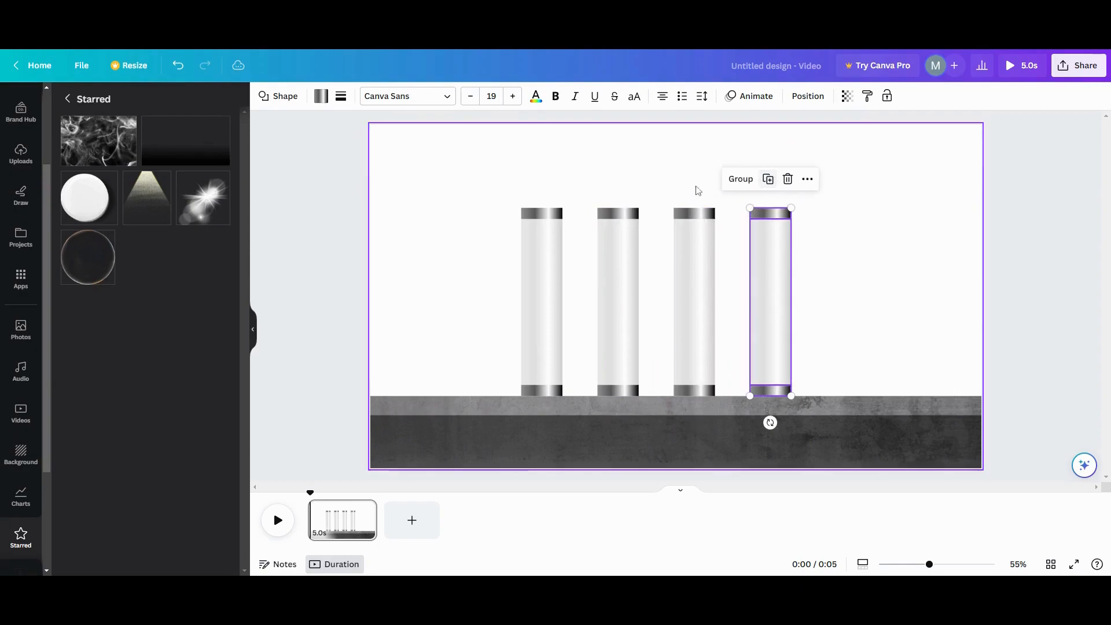
pyautogui.click(767, 179)
pyautogui.moveTo(429, 236); pyautogui.dragTo(885, 297)
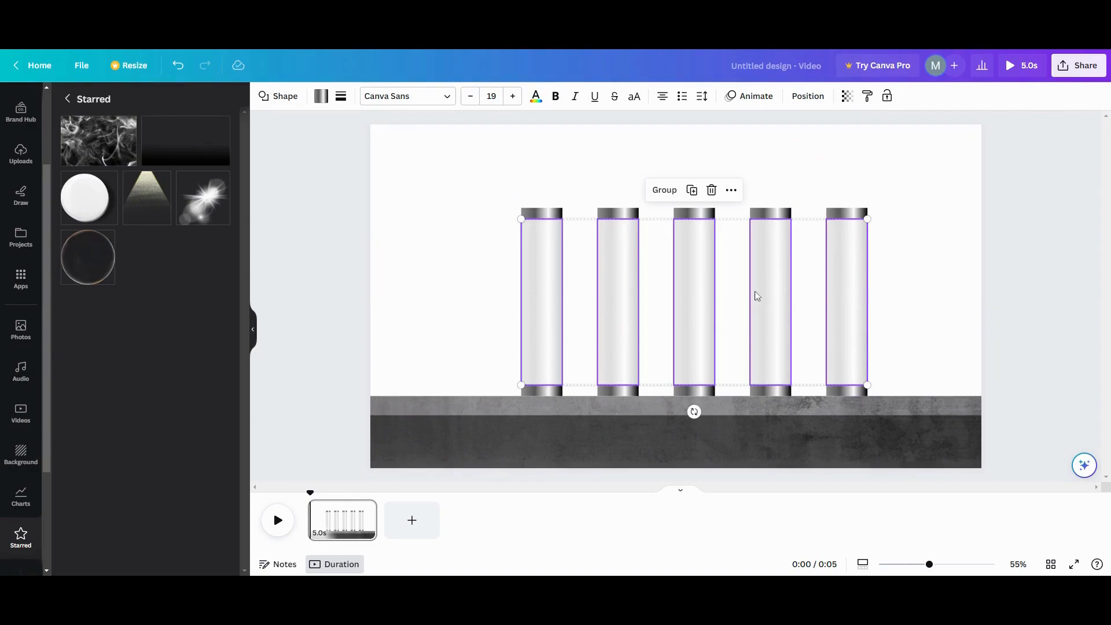
pyautogui.moveTo(729, 290); pyautogui.dragTo(716, 285)
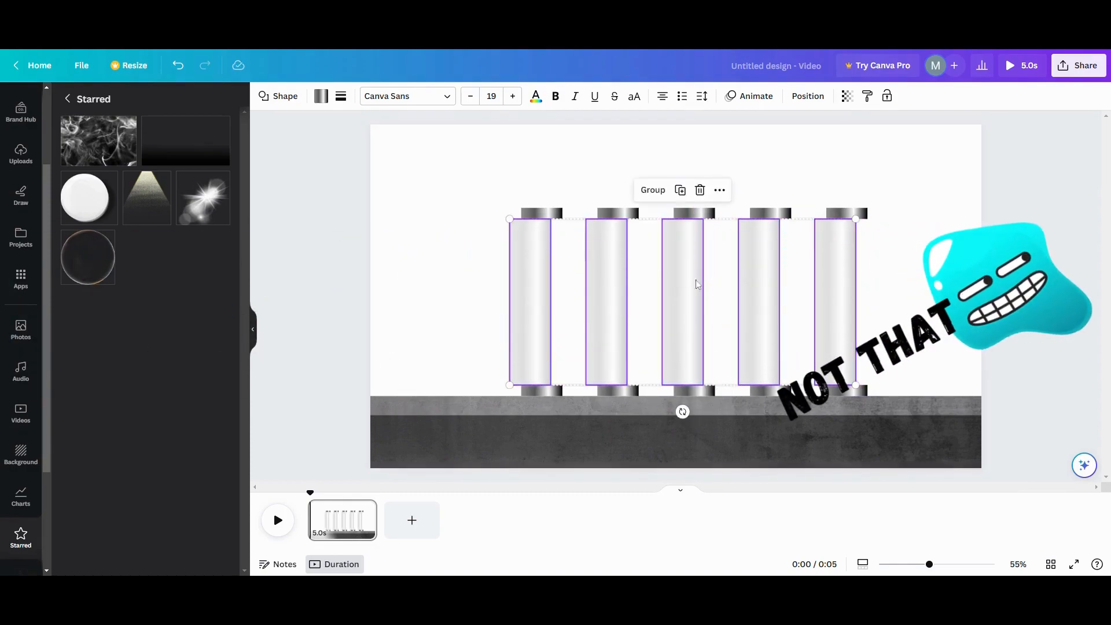
pyautogui.click(179, 66)
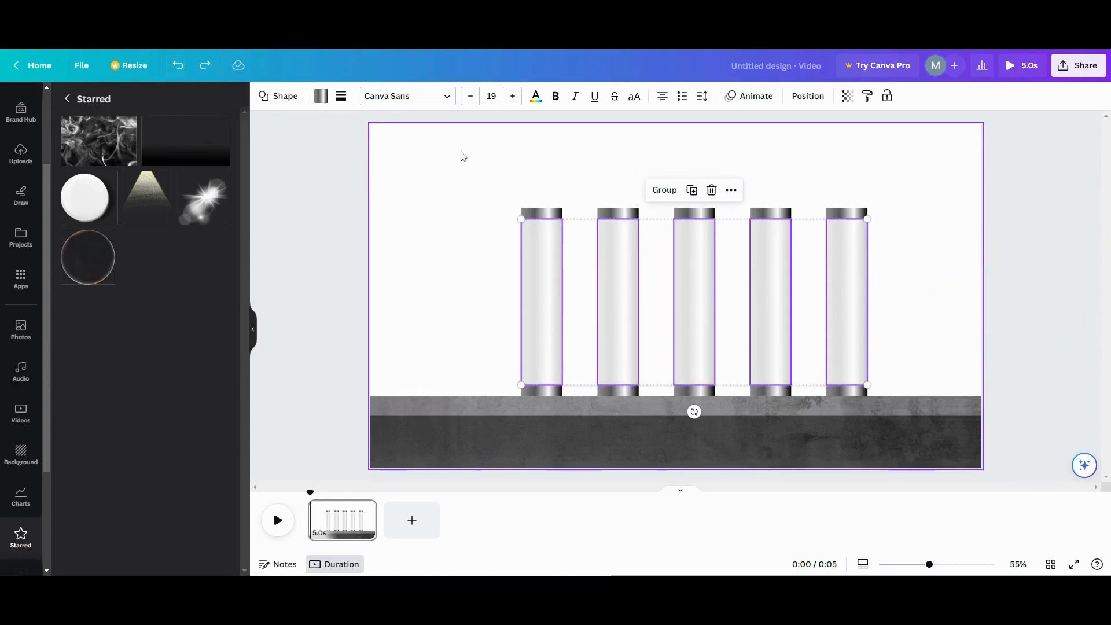
pyautogui.click(453, 201)
# Select all five columns with their caps and centre them together horizontally on the page.
pyautogui.moveTo(453, 192); pyautogui.dragTo(877, 389)
pyautogui.moveTo(733, 315); pyautogui.dragTo(709, 314)
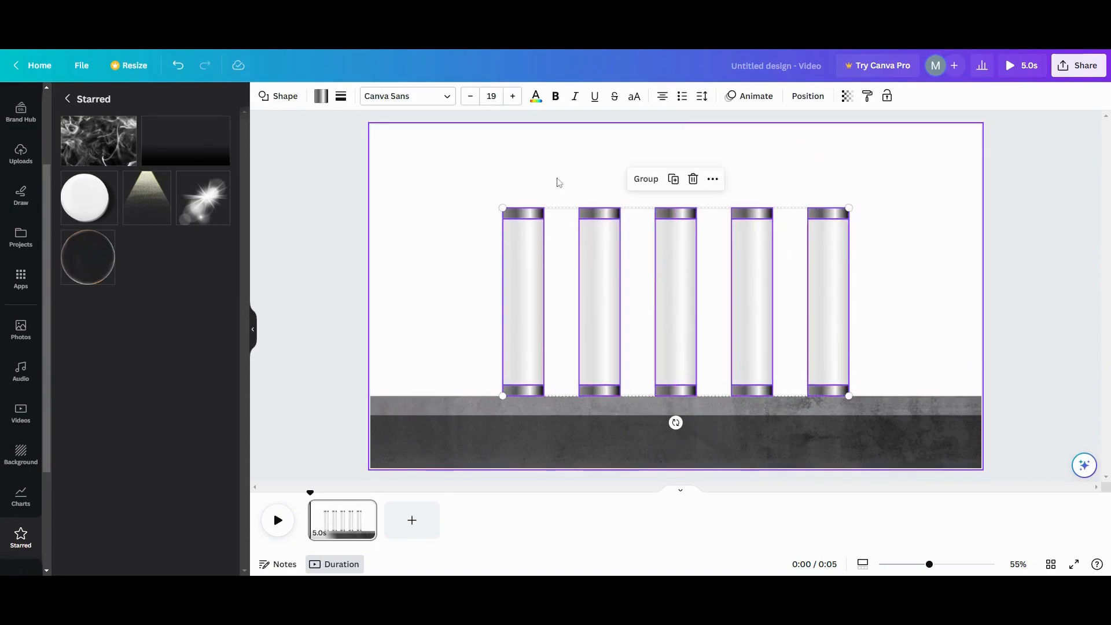
pyautogui.click(493, 202)
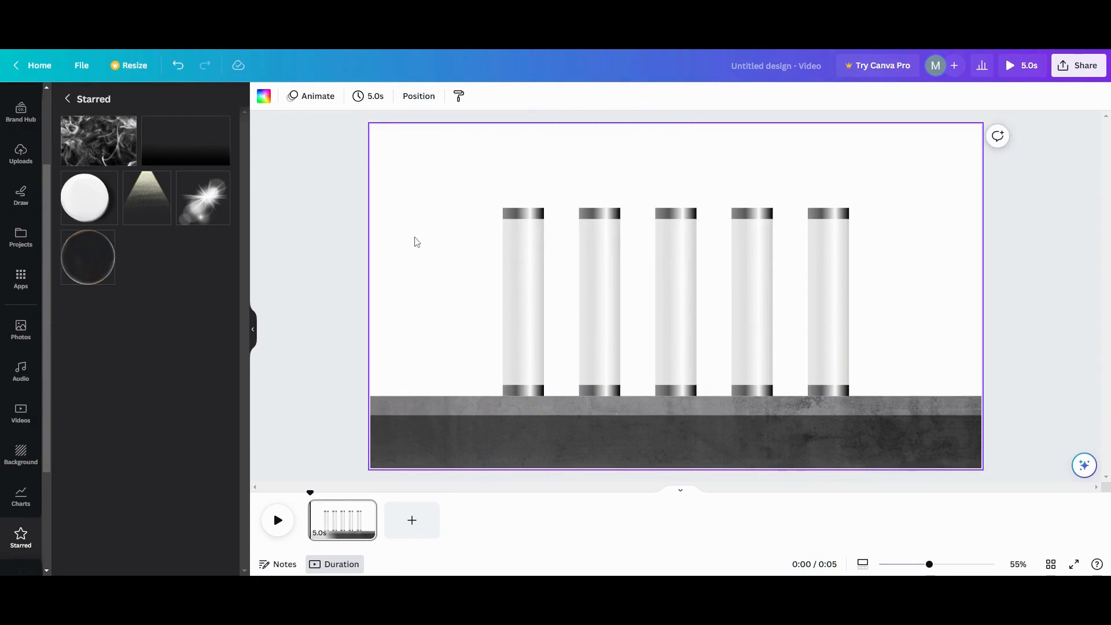
# Add a square shape and resize it into a short block filling the first column's width just above its lower cap.
pyautogui.scroll(2, 22, 172)
pyautogui.click(31, 157)
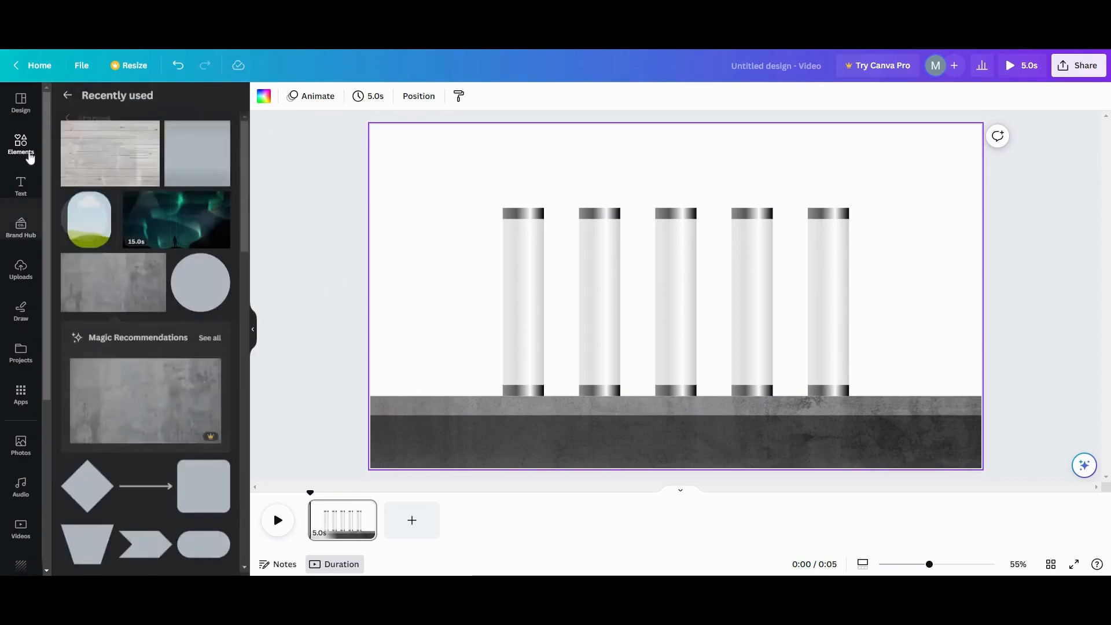
pyautogui.click(197, 155)
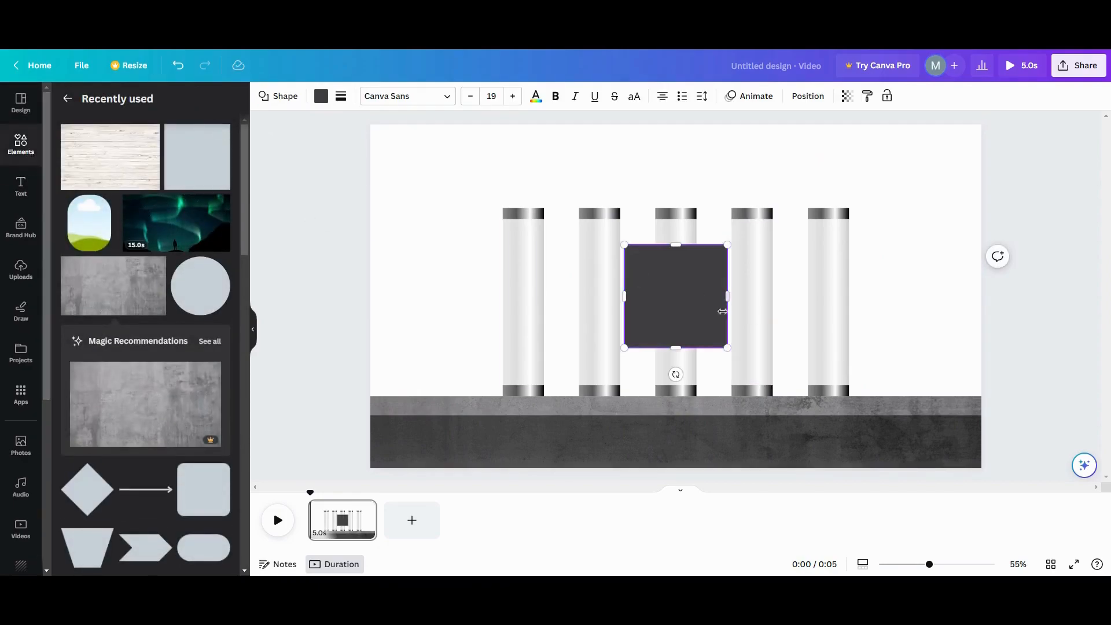
pyautogui.moveTo(706, 314); pyautogui.dragTo(466, 307)
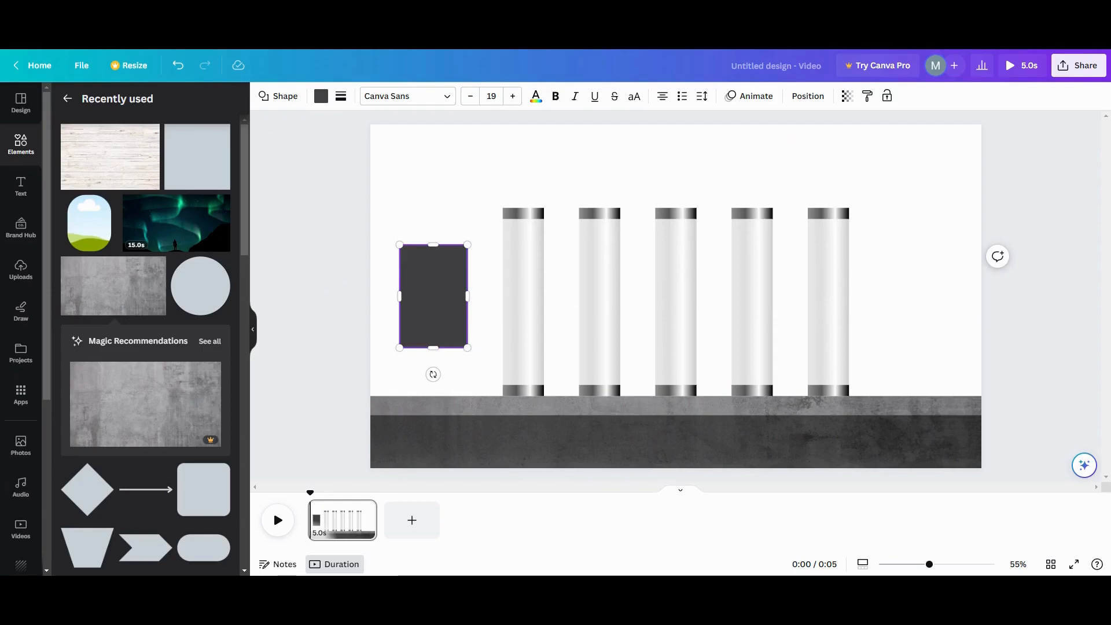
pyautogui.moveTo(399, 297); pyautogui.dragTo(505, 332)
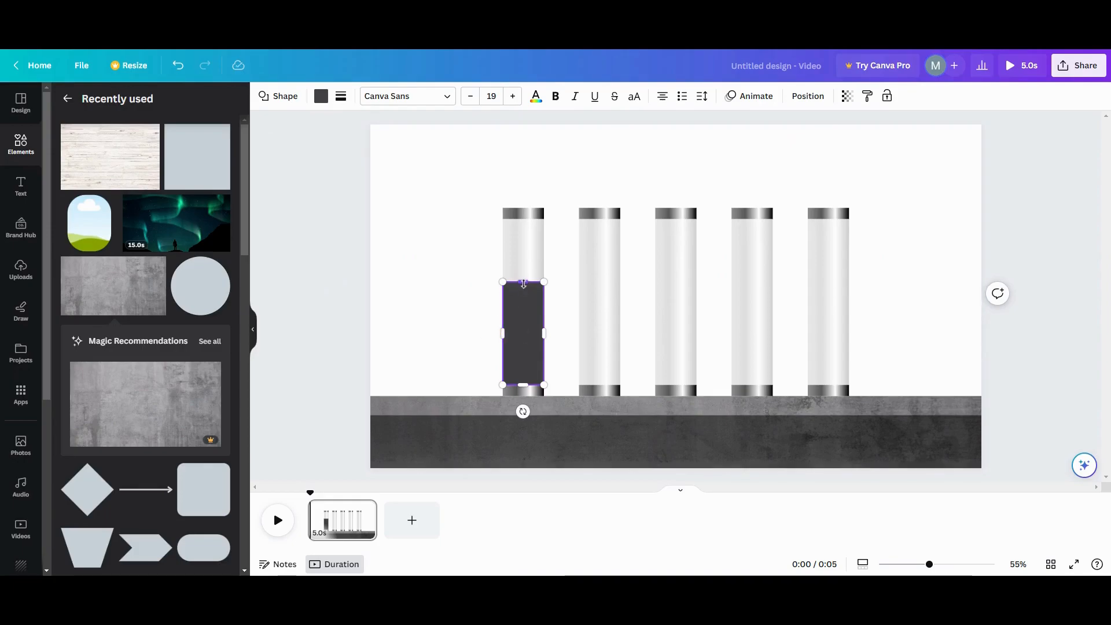
pyautogui.moveTo(523, 282); pyautogui.dragTo(522, 369)
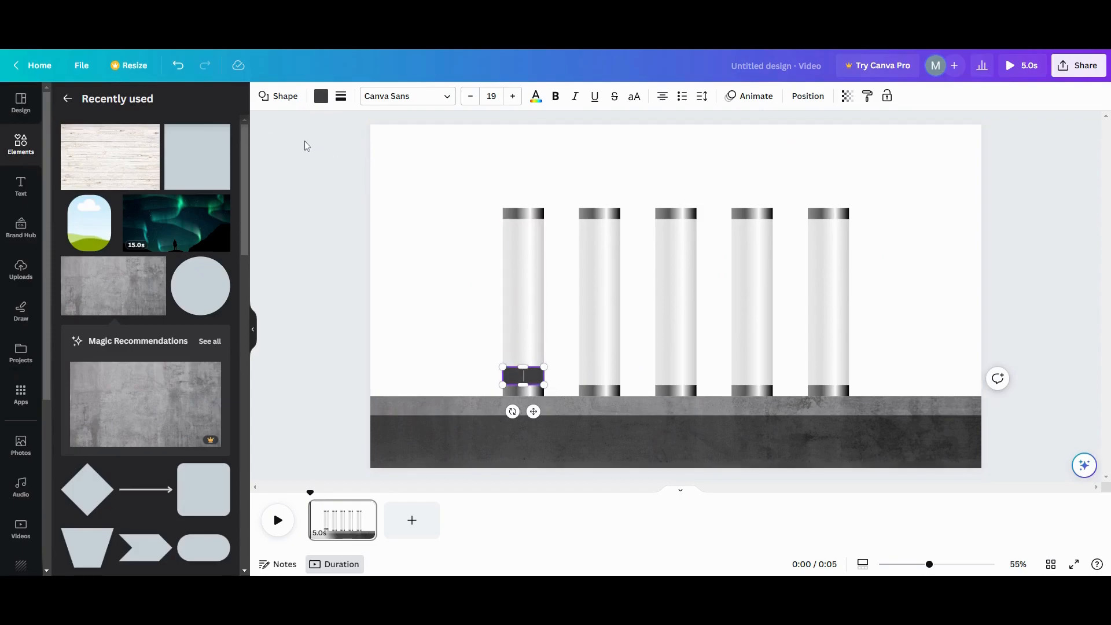
# Fill the block in the first column with the custom turquoise colour #1DC7CD.
pyautogui.click(321, 98)
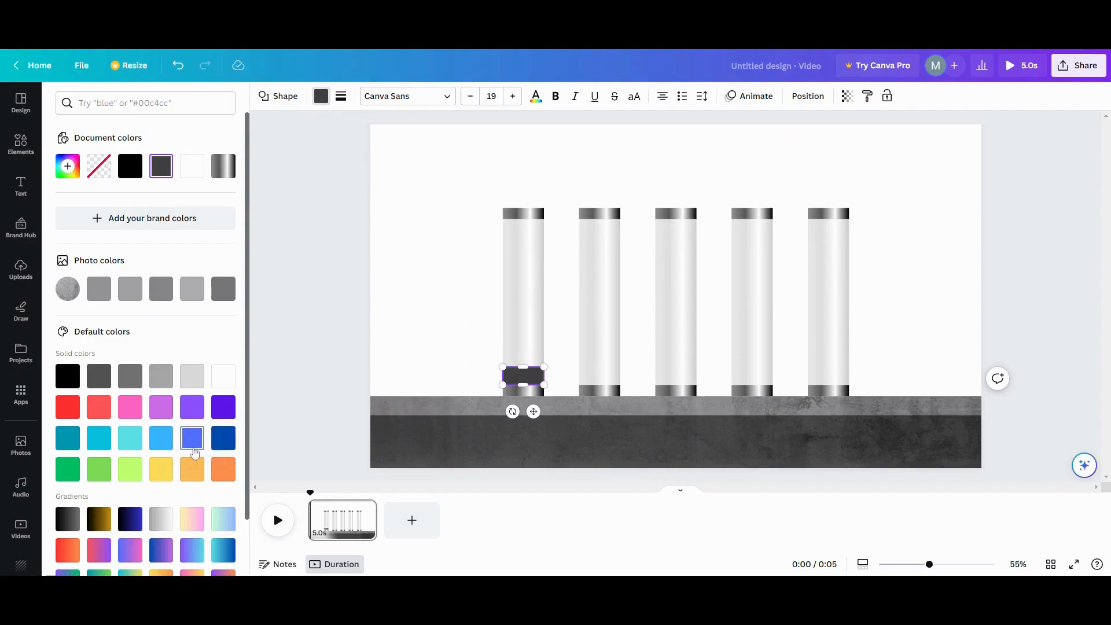
pyautogui.click(131, 439)
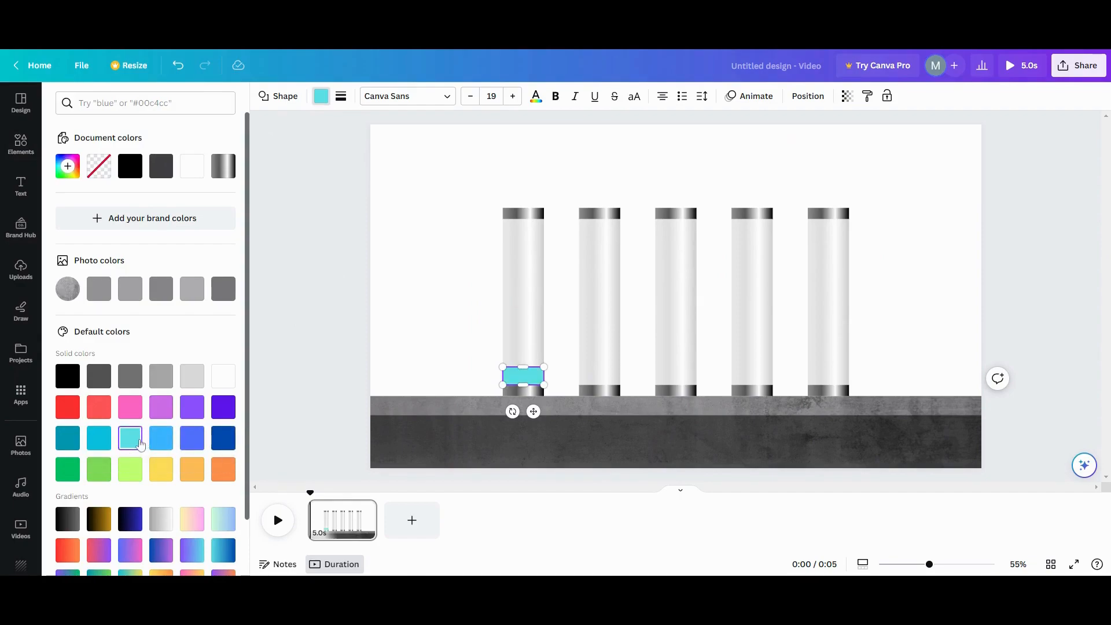
pyautogui.click(67, 166)
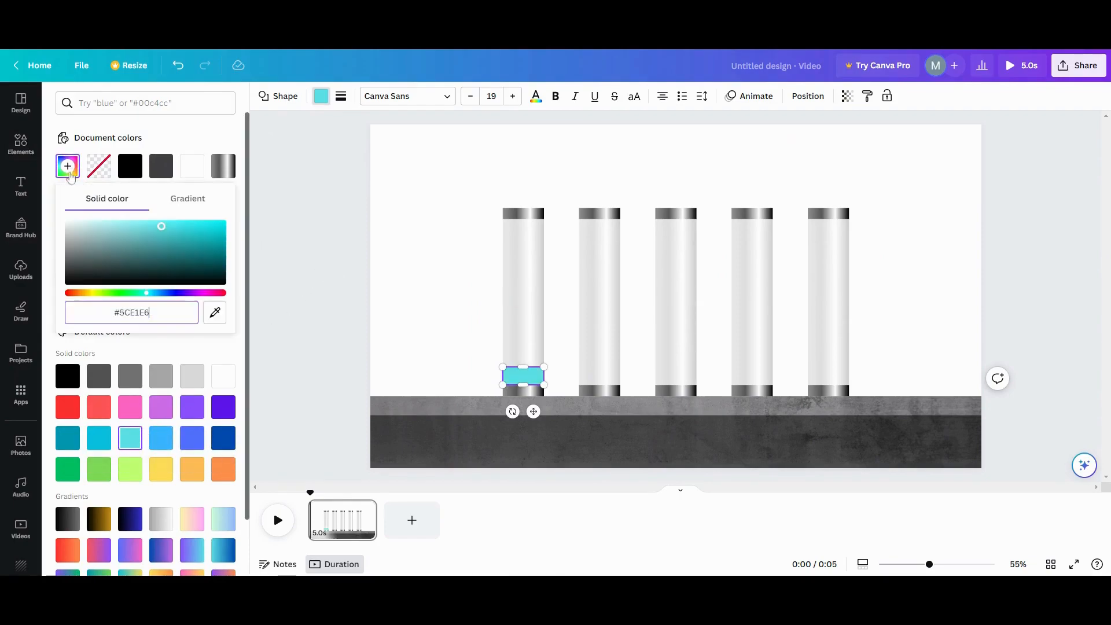
pyautogui.moveTo(164, 231); pyautogui.dragTo(203, 233)
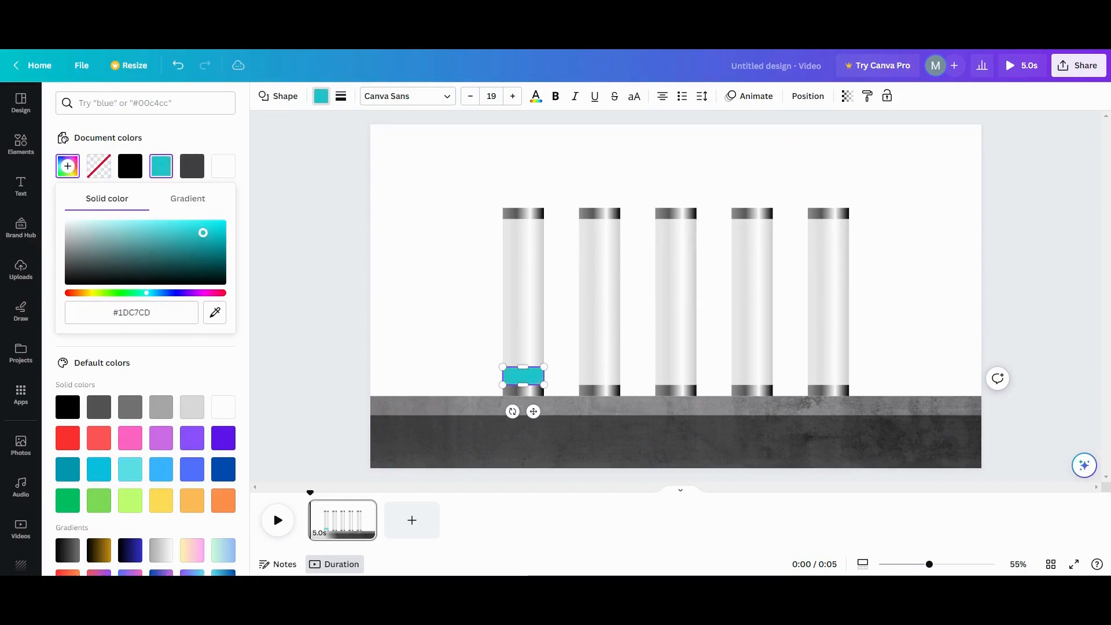
pyautogui.click(425, 301)
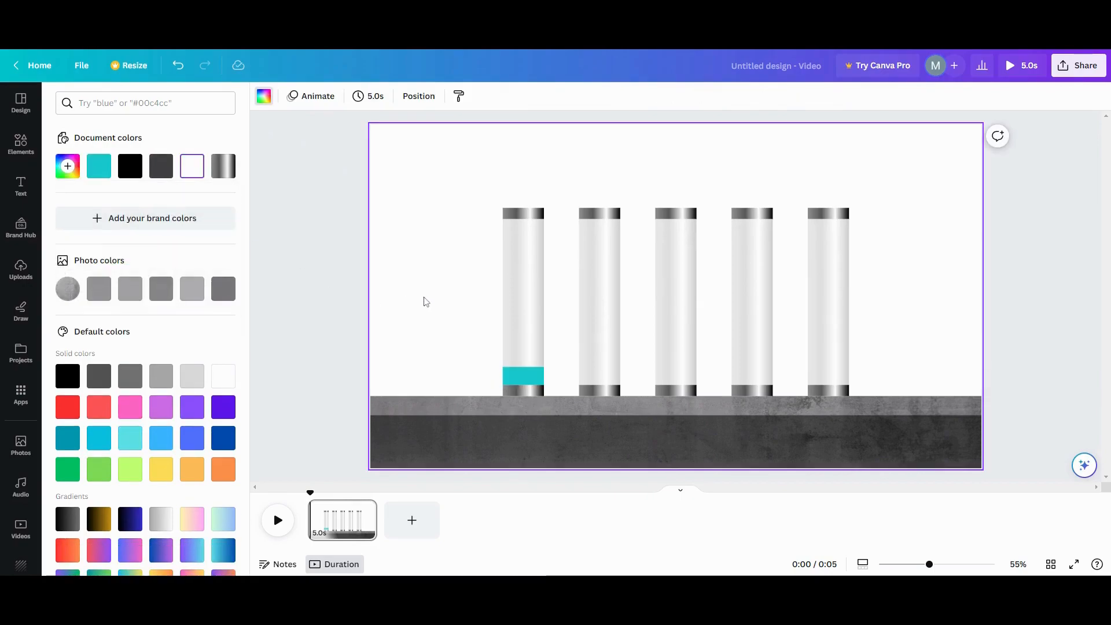
# Move the turquoise block's layer behind the column and floor shading layers, directly above the concrete texture.
pyautogui.click(417, 96)
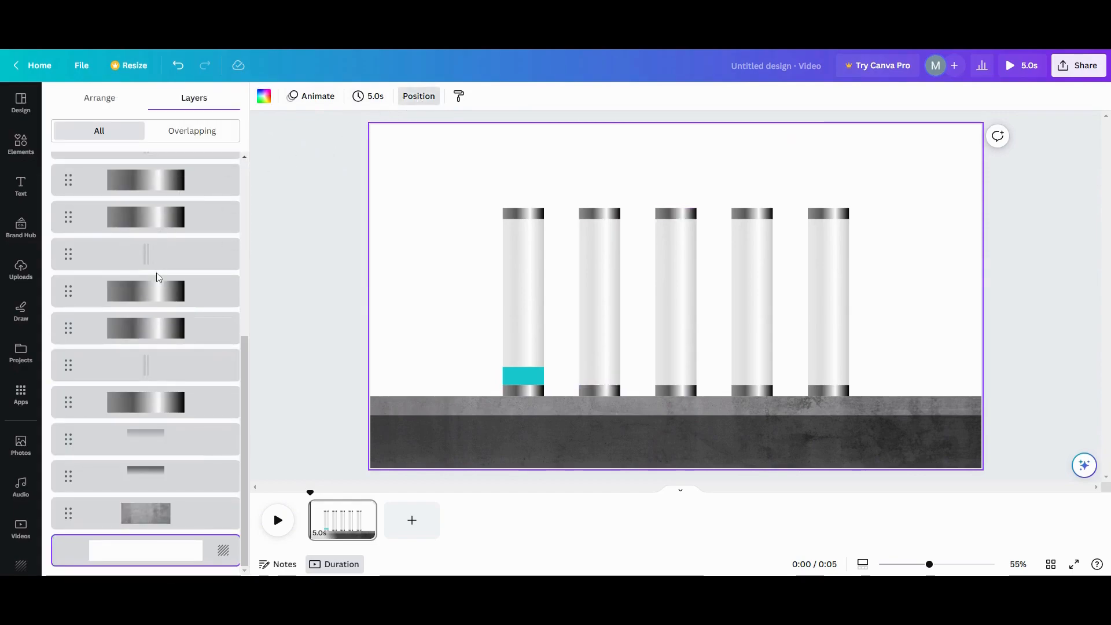
pyautogui.scroll(10, 156, 275)
pyautogui.moveTo(143, 169); pyautogui.dragTo(148, 498)
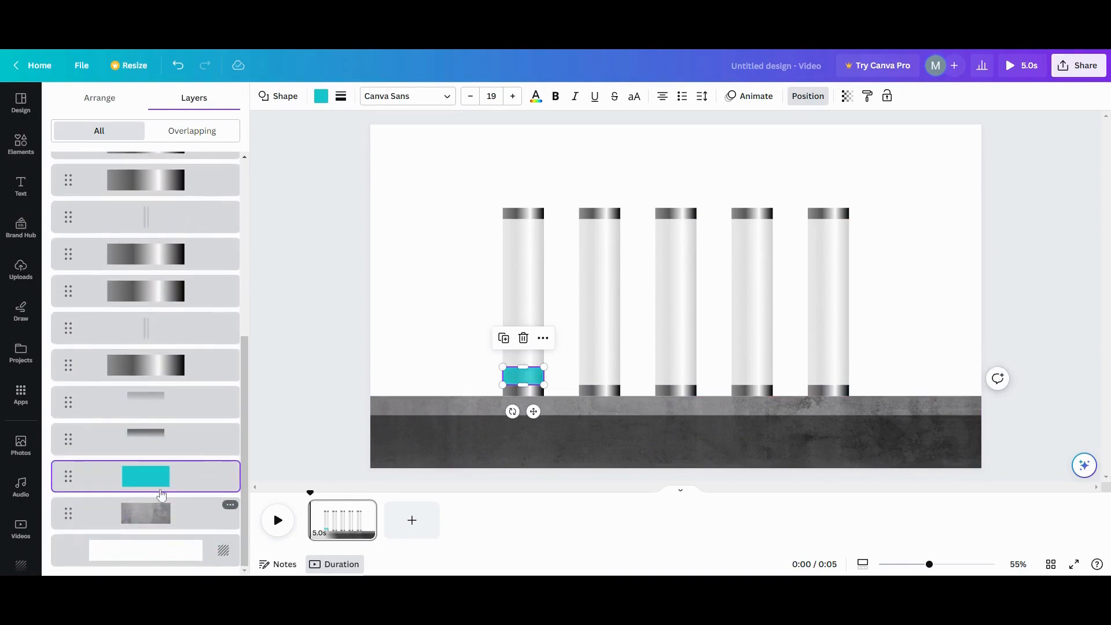
pyautogui.click(467, 367)
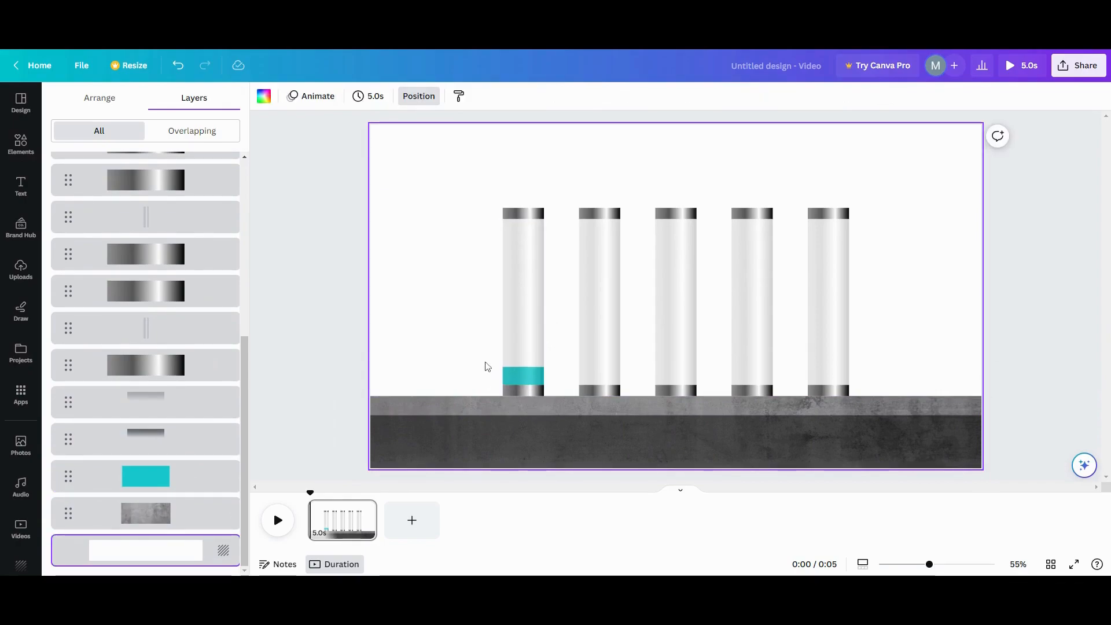
# Duplicate the turquoise block four times and place one copy just above the lower cap of each remaining column.
pyautogui.click(234, 479)
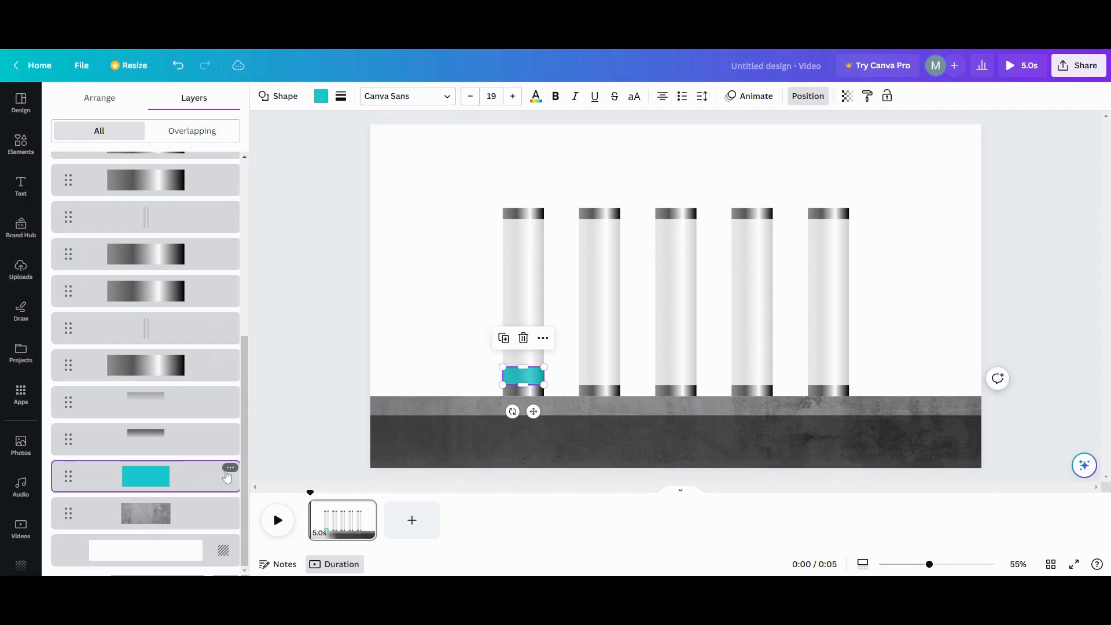
pyautogui.click(508, 344)
pyautogui.click(508, 344)
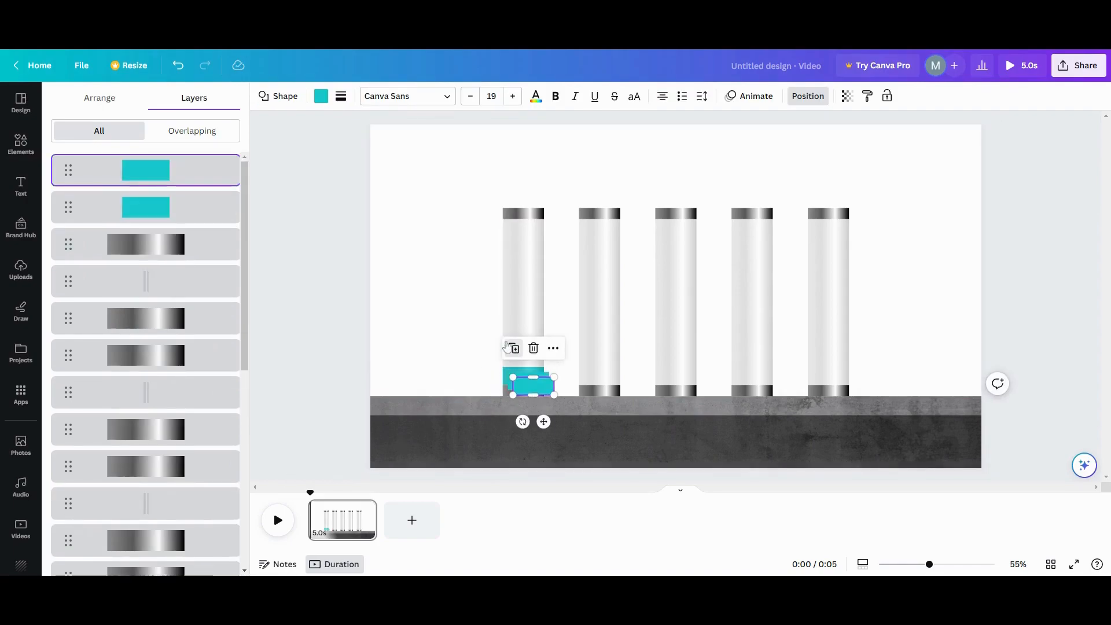
pyautogui.click(513, 349)
pyautogui.click(519, 353)
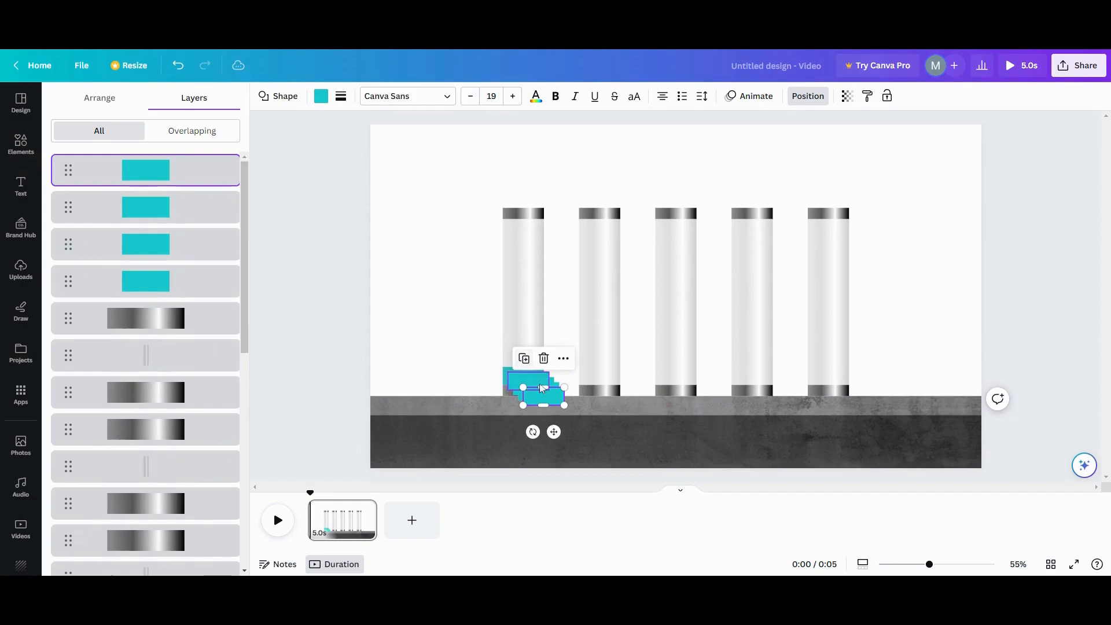
pyautogui.moveTo(548, 404); pyautogui.dragTo(678, 376)
pyautogui.moveTo(525, 391); pyautogui.dragTo(742, 375)
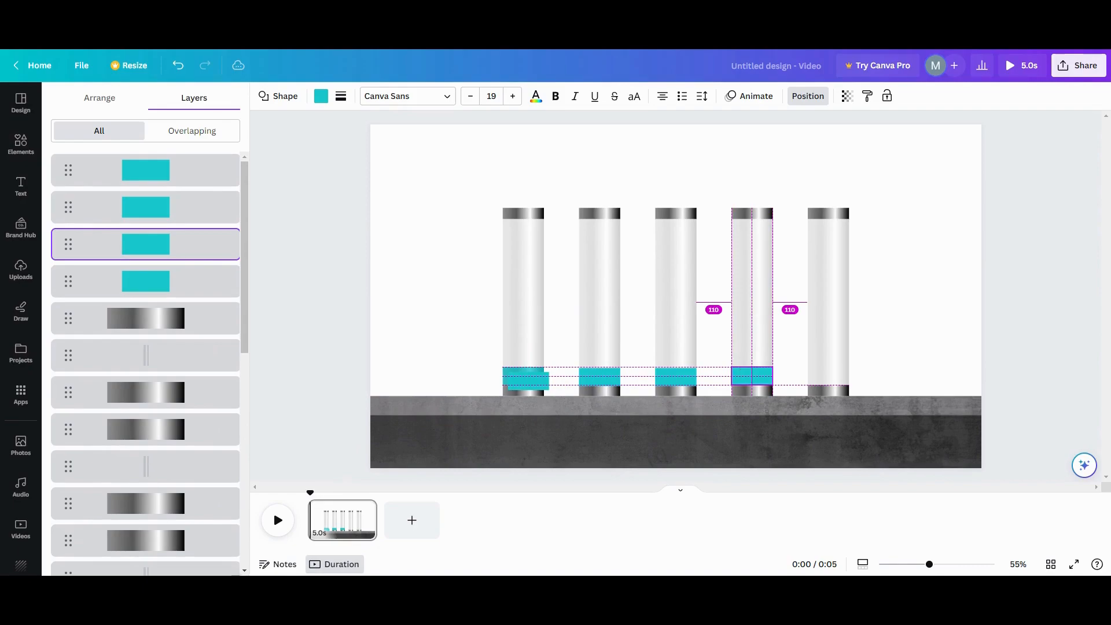
pyautogui.moveTo(742, 374); pyautogui.dragTo(742, 374)
pyautogui.moveTo(524, 382); pyautogui.dragTo(830, 376)
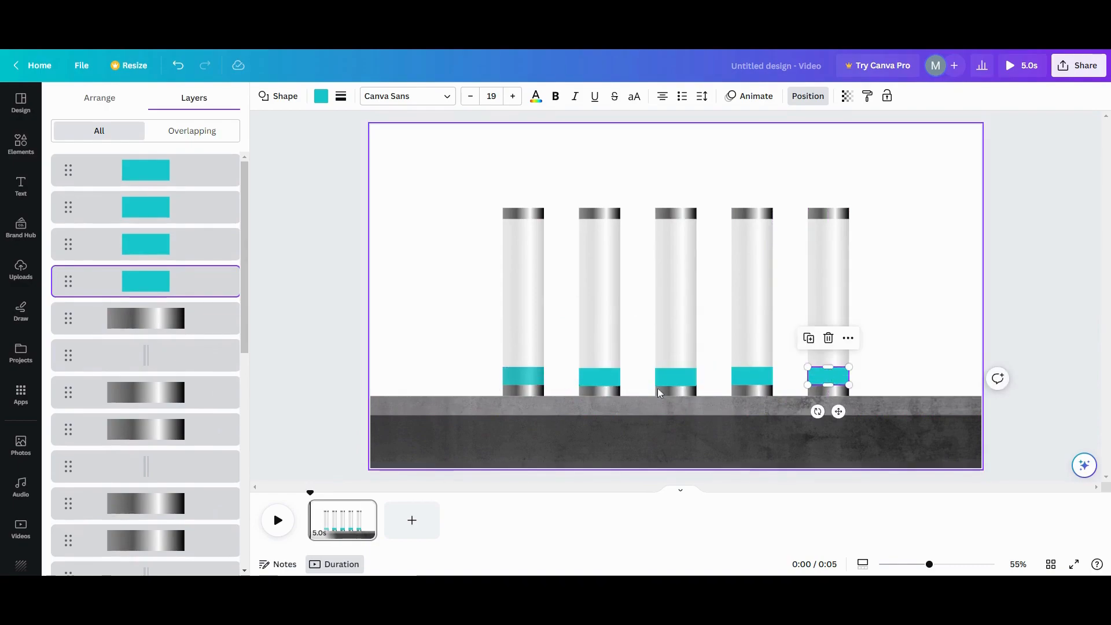
pyautogui.click(873, 357)
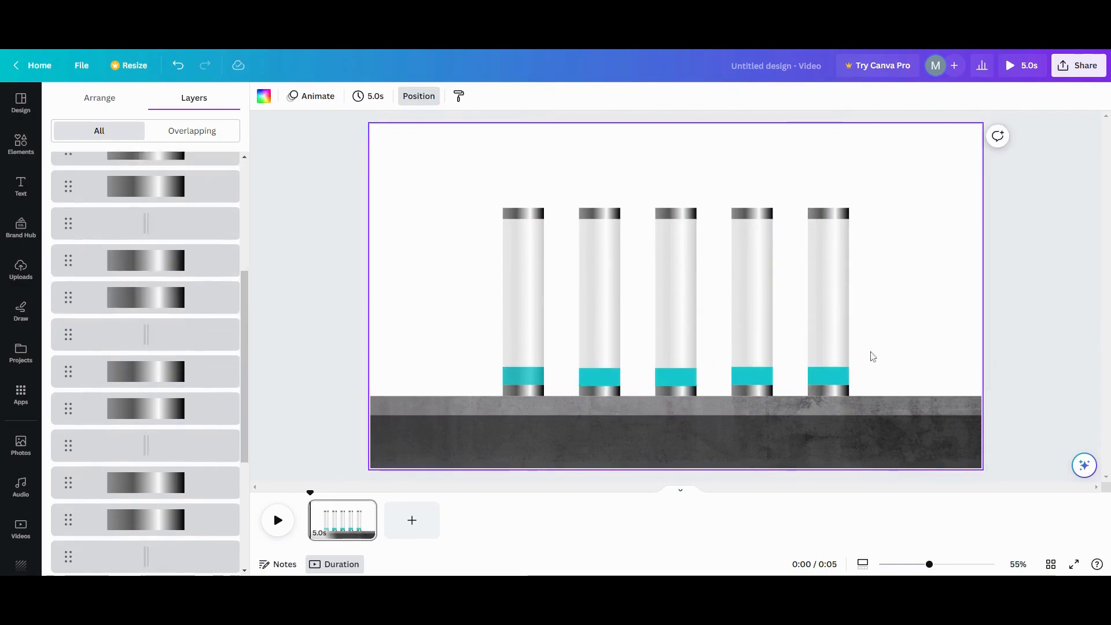
# Recolour the second column's block light purple and the third column's block green.
pyautogui.click(599, 379)
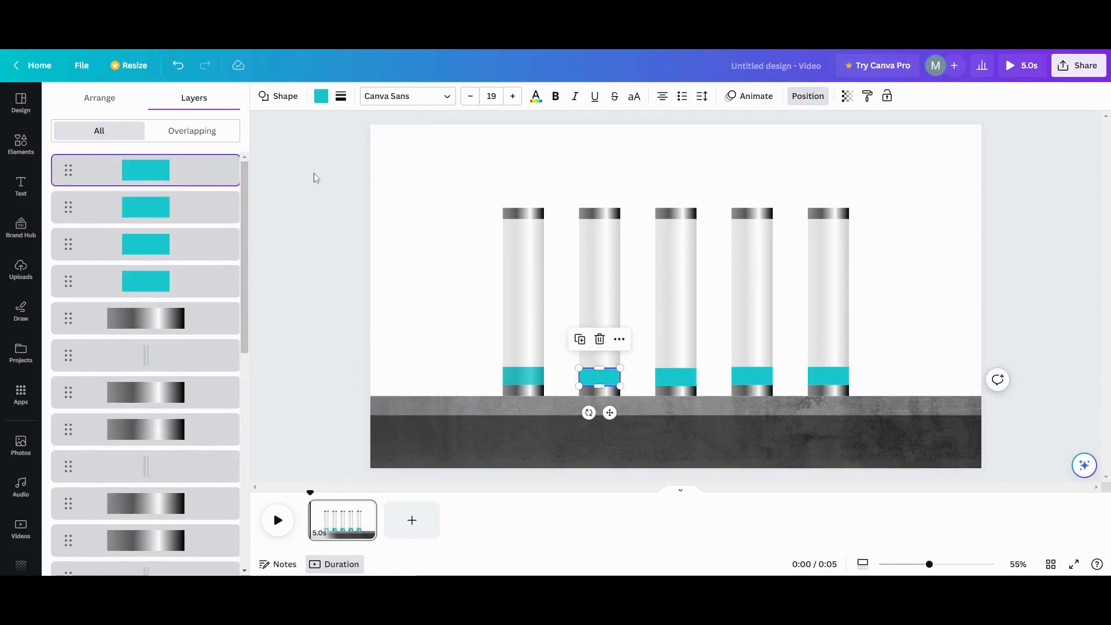
pyautogui.click(321, 99)
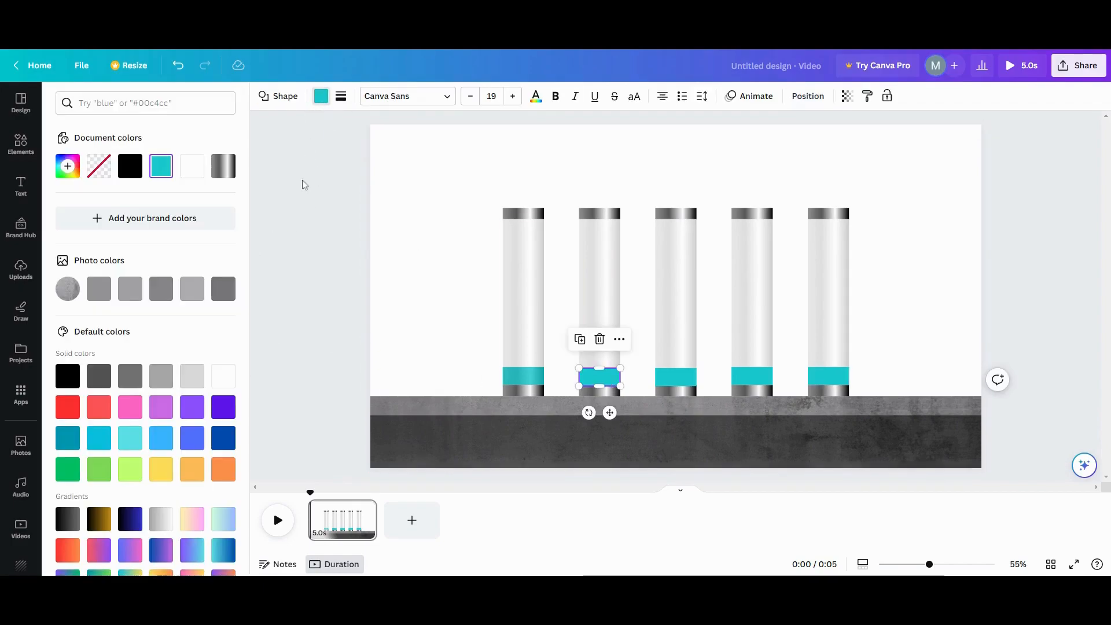
pyautogui.click(161, 406)
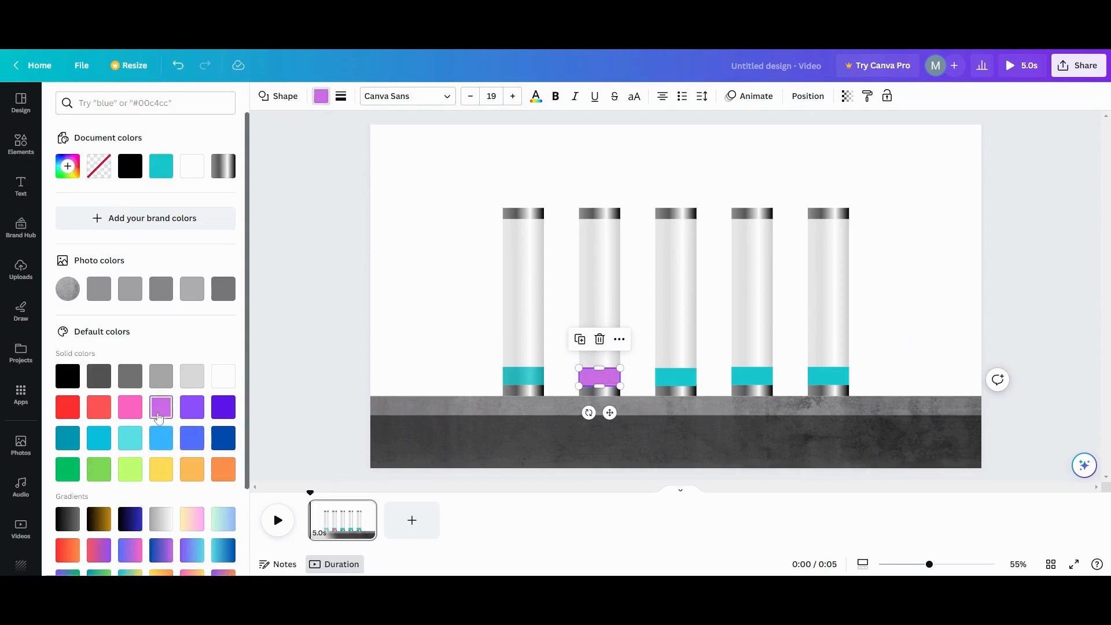
pyautogui.click(676, 377)
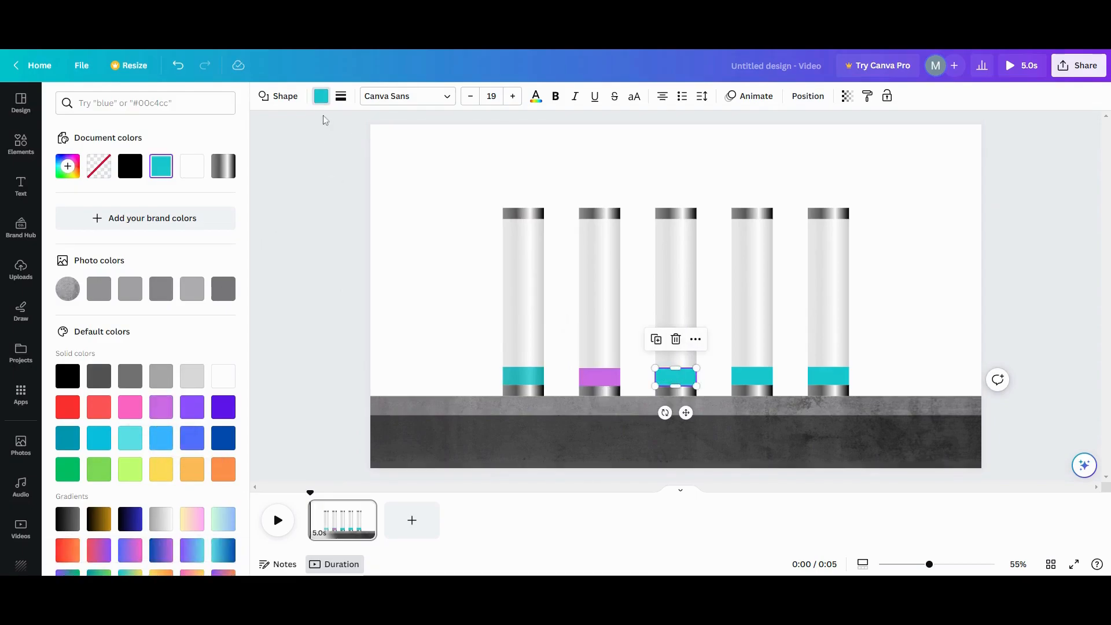
pyautogui.click(322, 97)
pyautogui.click(321, 98)
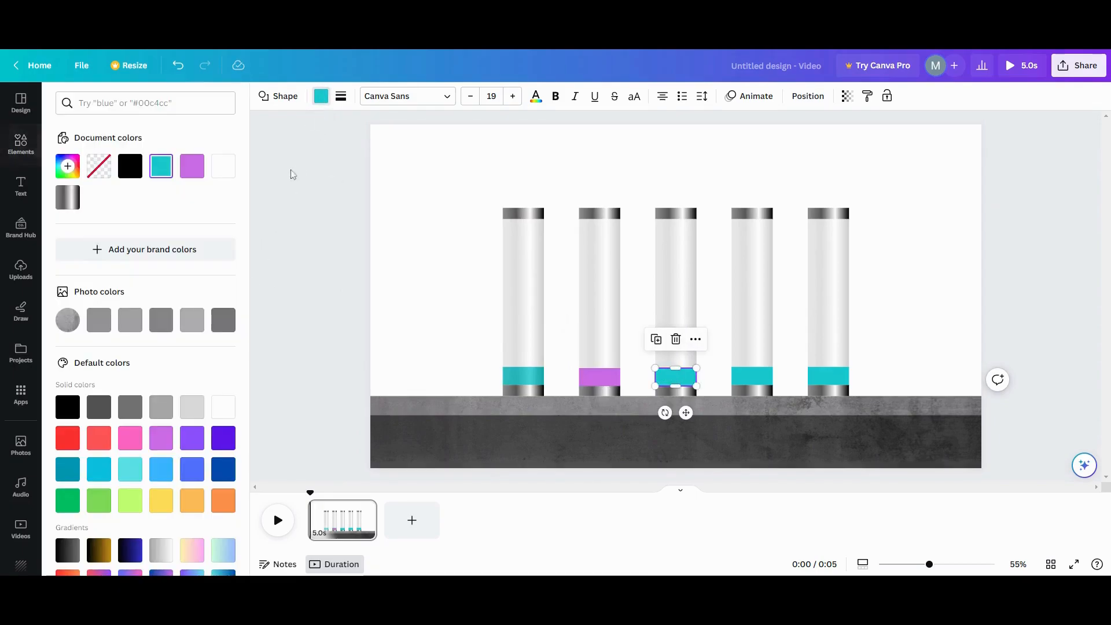
pyautogui.click(87, 501)
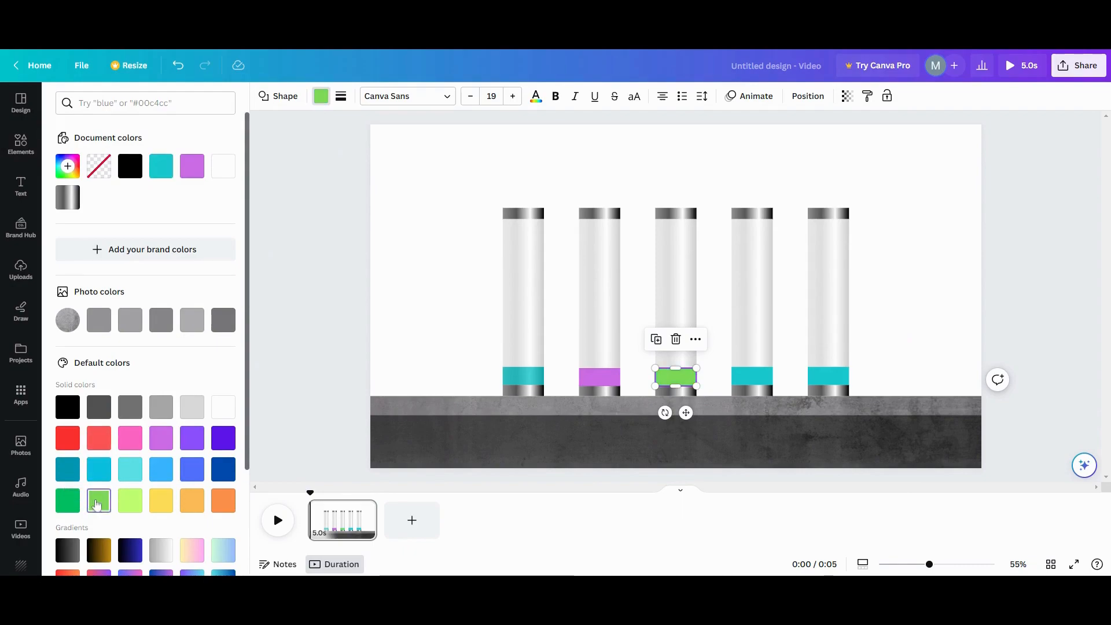
# Recolour the fourth column's block deep violet and the fifth column's block pink.
pyautogui.click(744, 378)
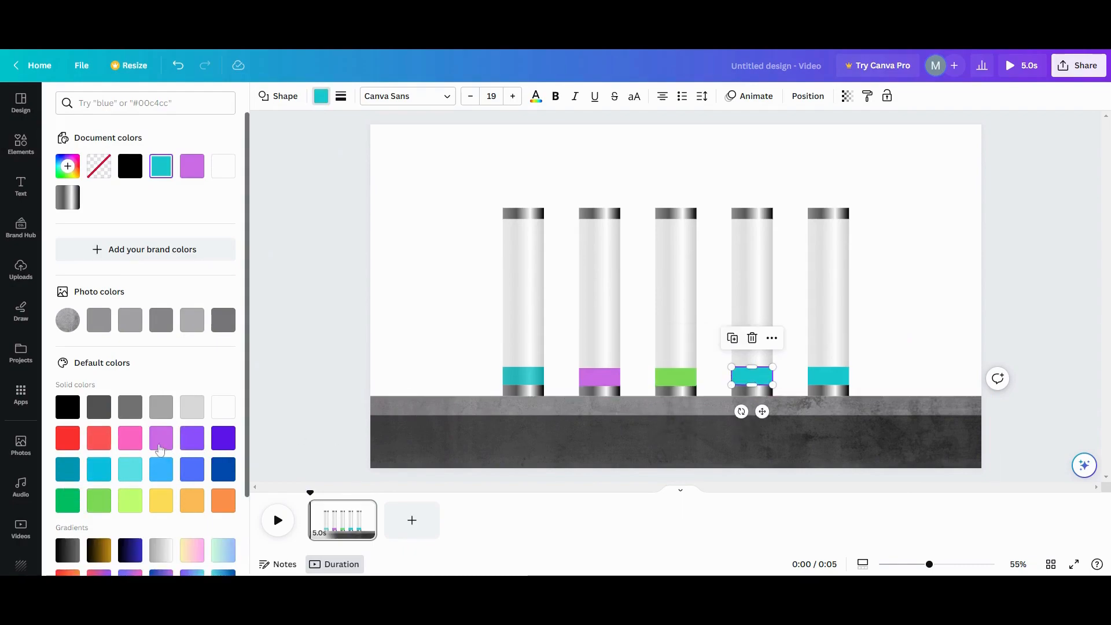
pyautogui.click(222, 439)
pyautogui.click(831, 384)
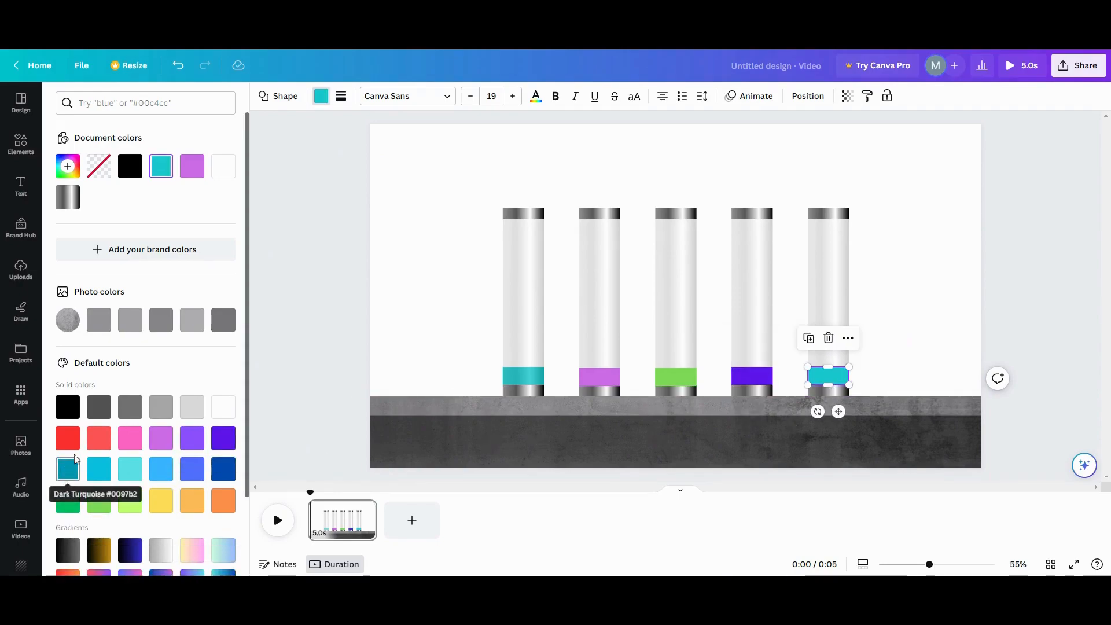
pyautogui.click(129, 440)
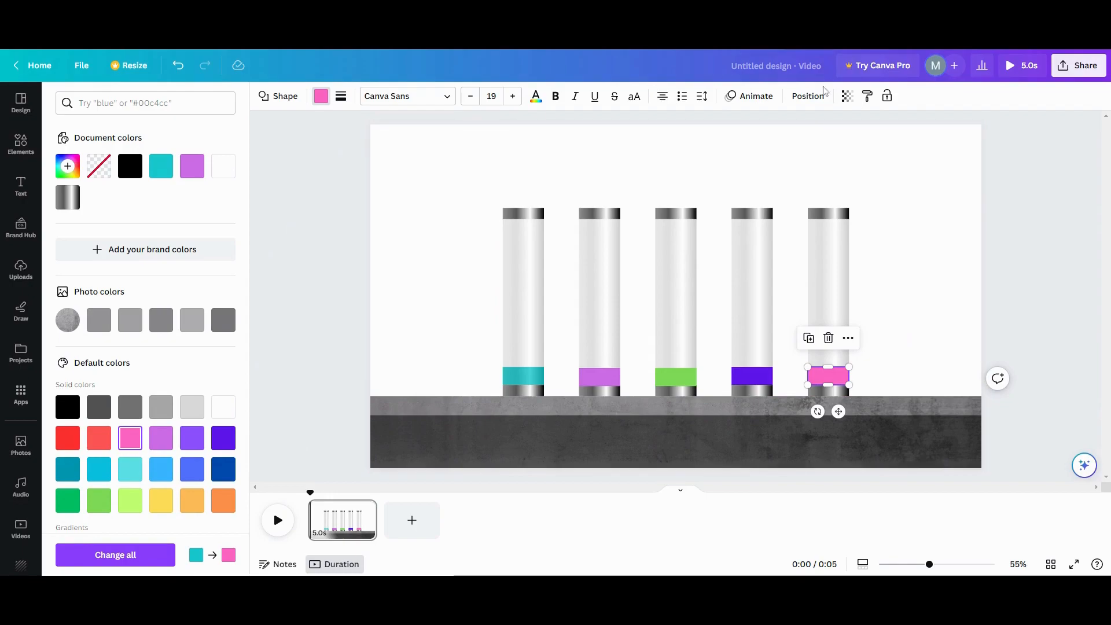
# Move the pink, violet, green and light purple block layers behind the columns and floor shading, stacked above the turquoise block's layer.
pyautogui.click(807, 96)
pyautogui.moveTo(165, 282); pyautogui.dragTo(152, 465)
pyautogui.scroll(6, 154, 431)
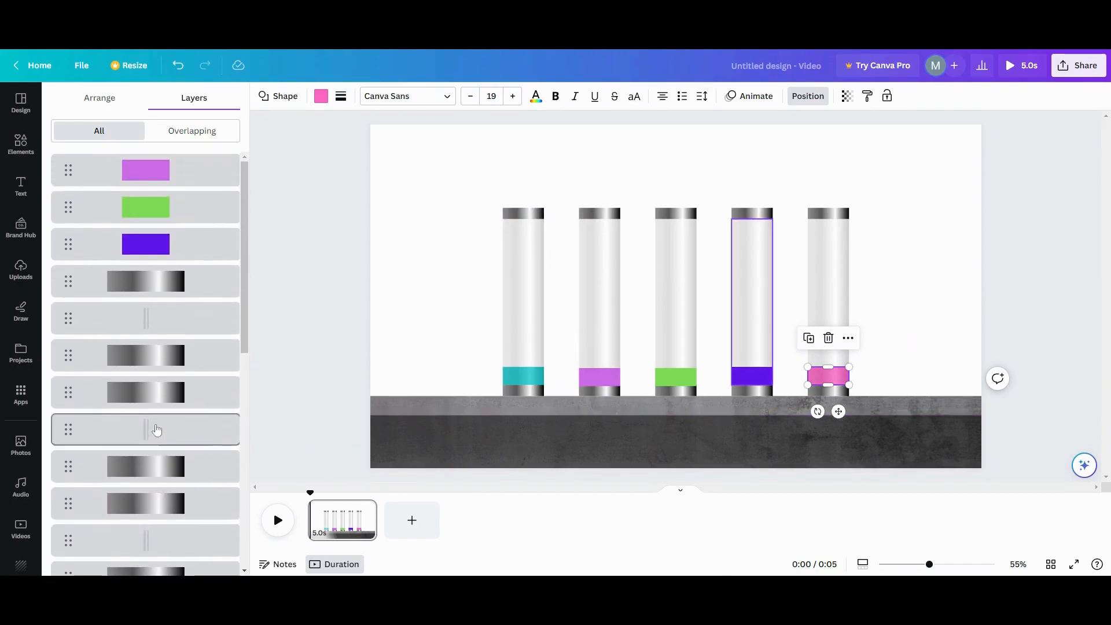
pyautogui.moveTo(138, 249); pyautogui.dragTo(140, 425)
pyautogui.scroll(10, 138, 427)
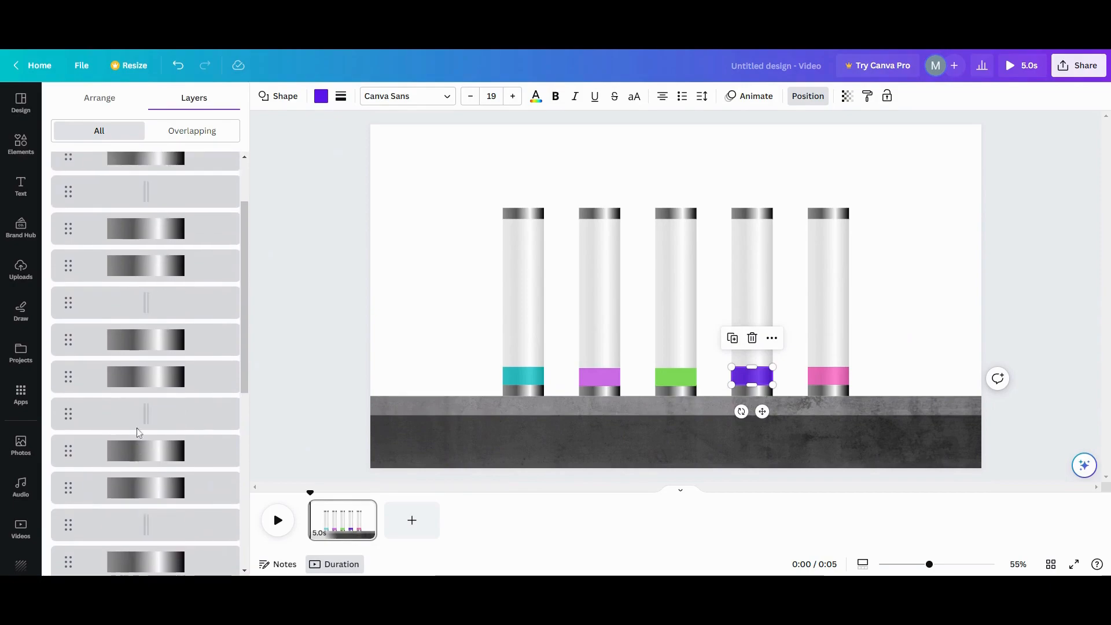
pyautogui.moveTo(146, 207); pyautogui.dragTo(170, 397)
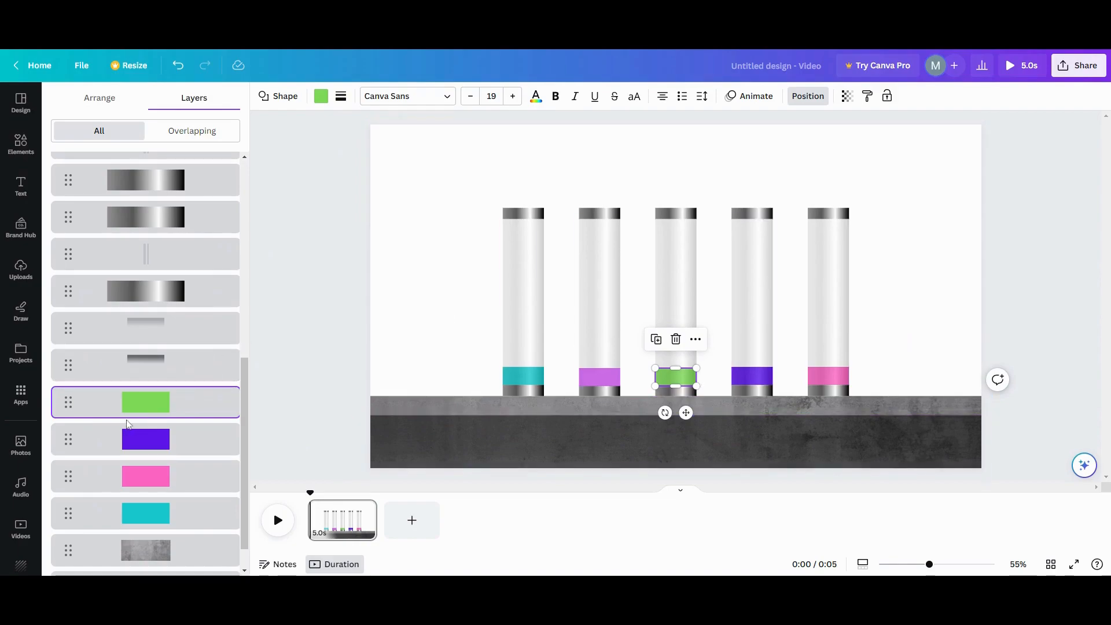
pyautogui.scroll(8, 124, 423)
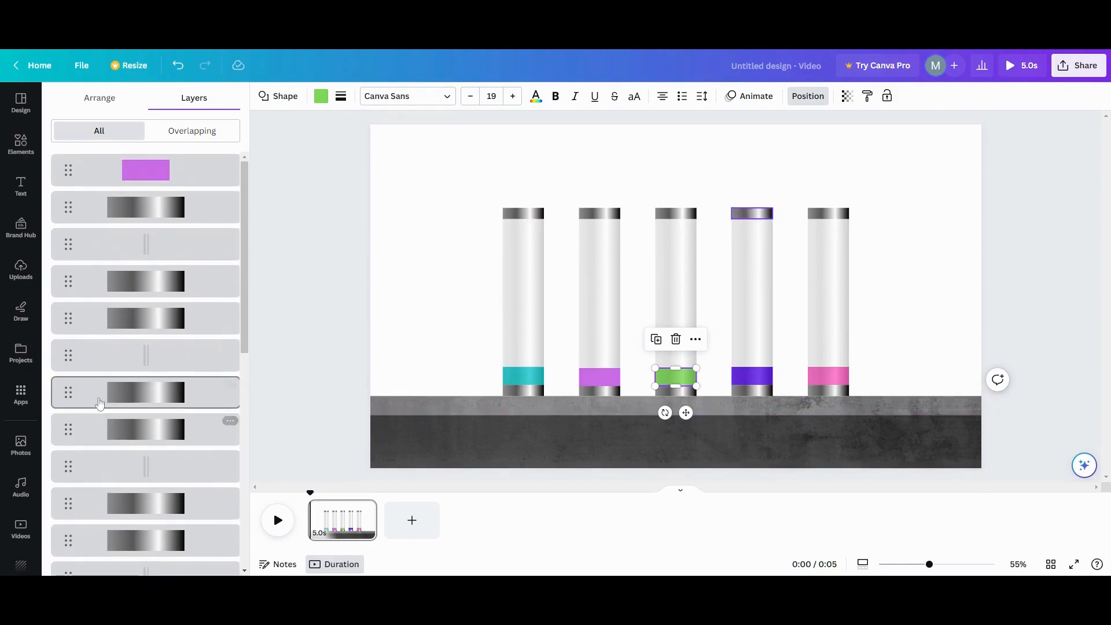
pyautogui.moveTo(155, 184); pyautogui.dragTo(152, 356)
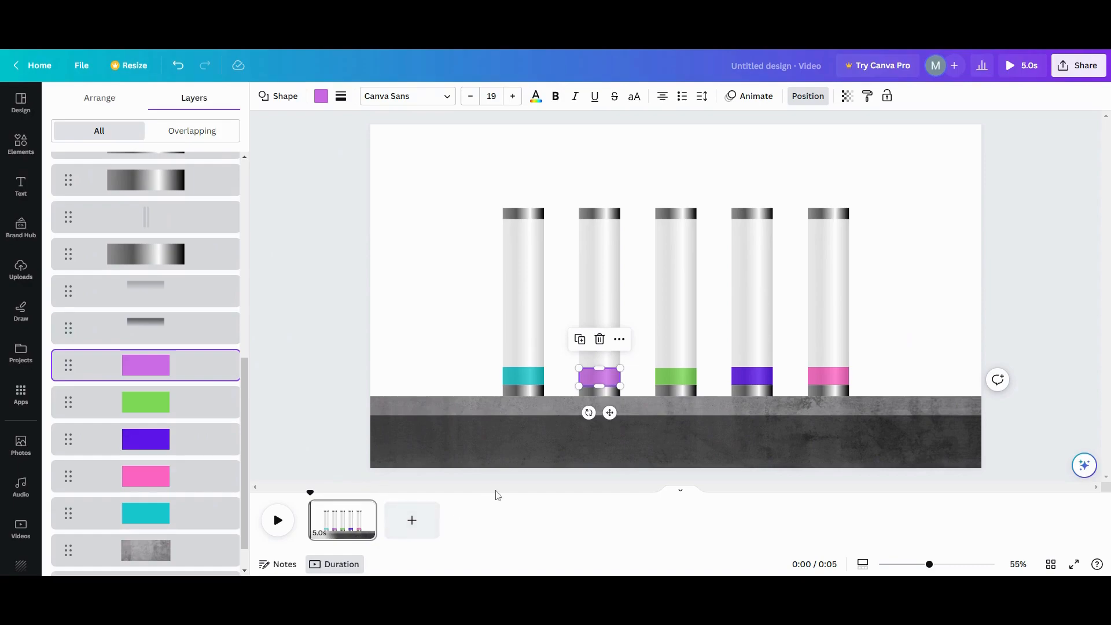
pyautogui.click(267, 380)
pyautogui.click(301, 397)
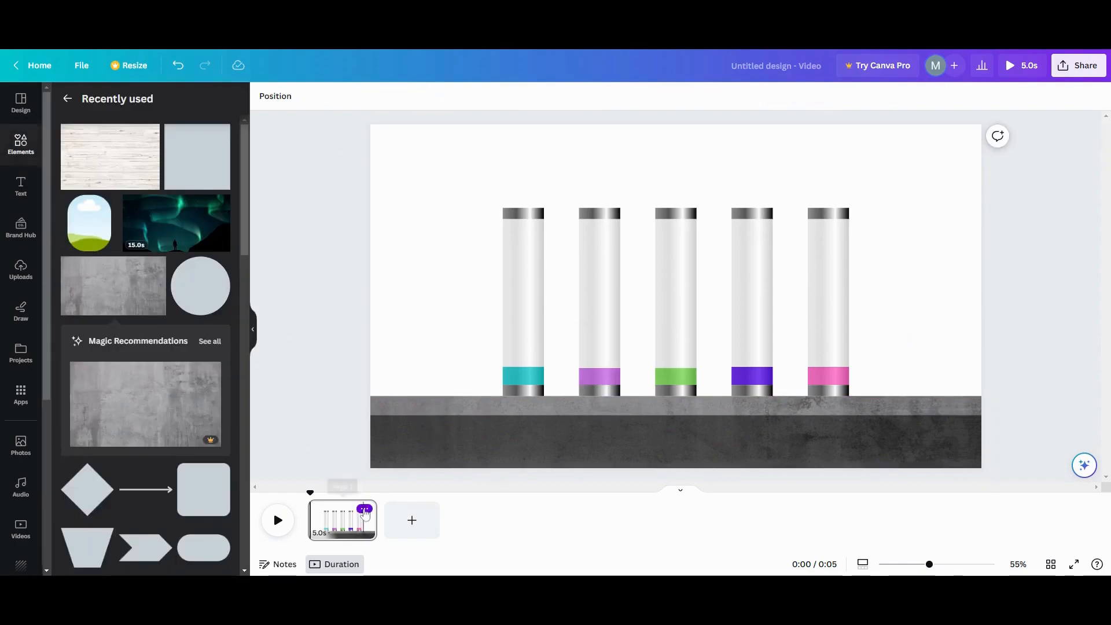
# Duplicate the finished page as a second five-second page in the timeline.
pyautogui.click(364, 510)
pyautogui.click(427, 329)
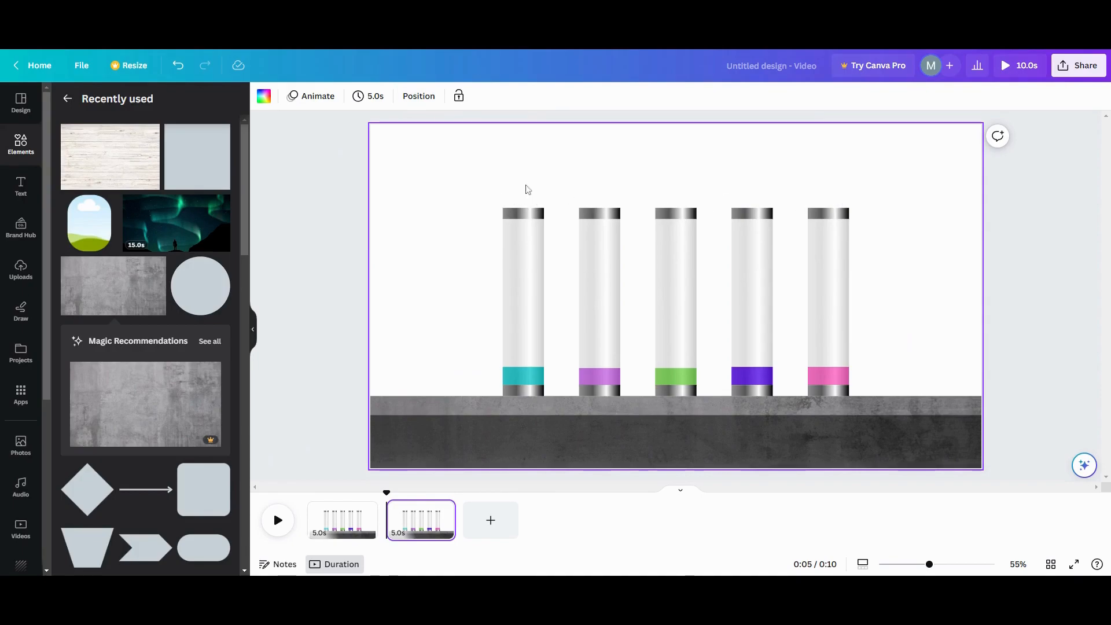
# Stretch the turquoise block on the second page upwards until it fills most of the first column, ending just below the upper cap.
pyautogui.click(419, 98)
pyautogui.scroll(-5, 156, 405)
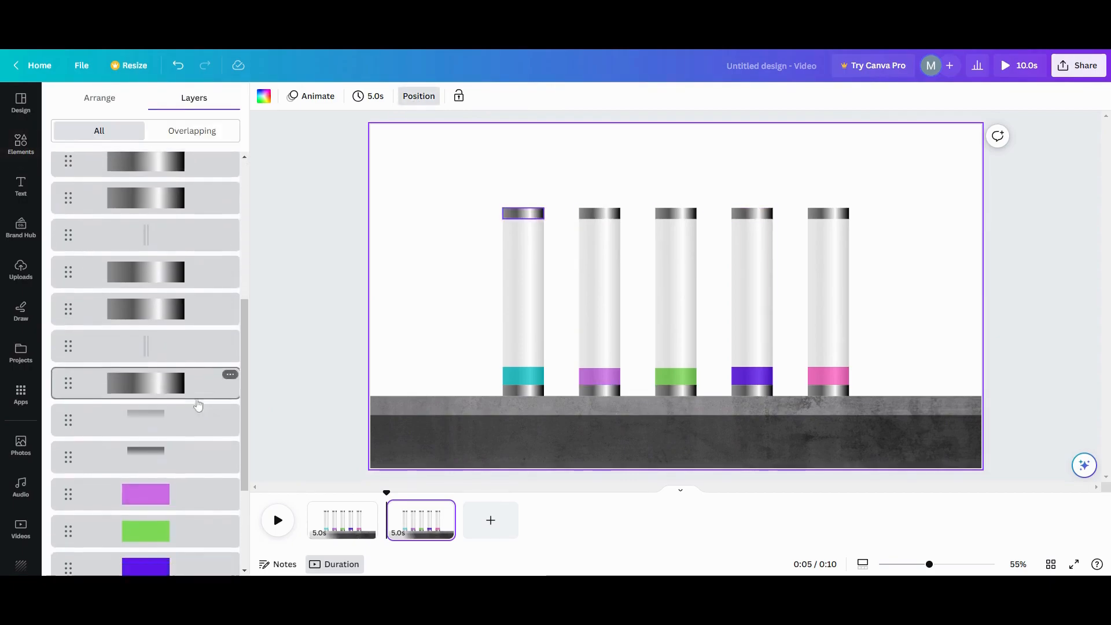
pyautogui.click(154, 476)
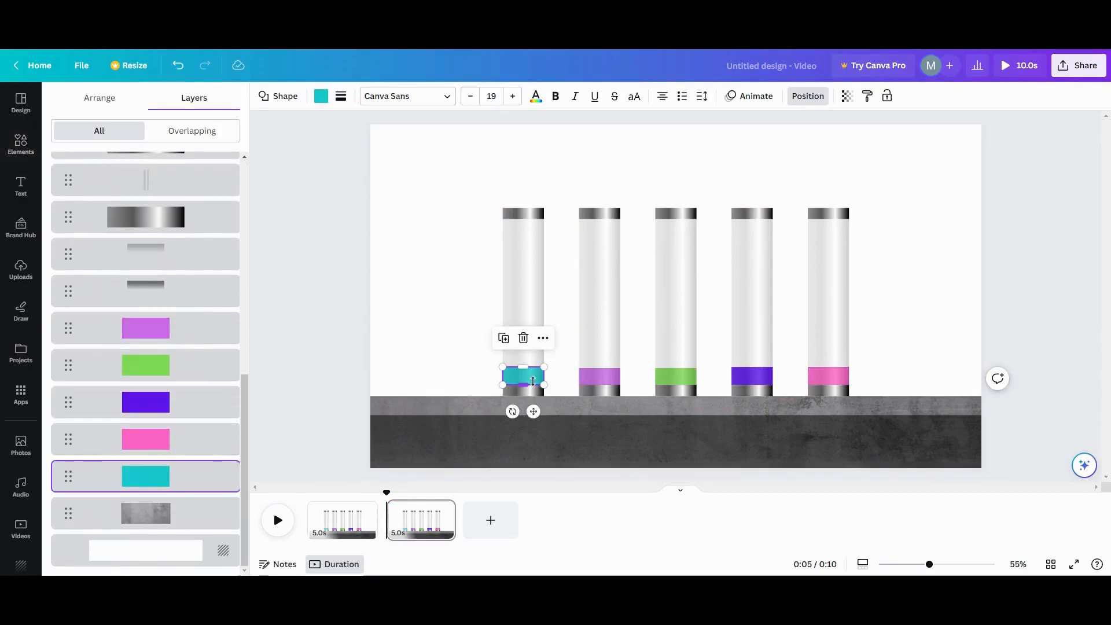
pyautogui.moveTo(526, 368); pyautogui.dragTo(529, 241)
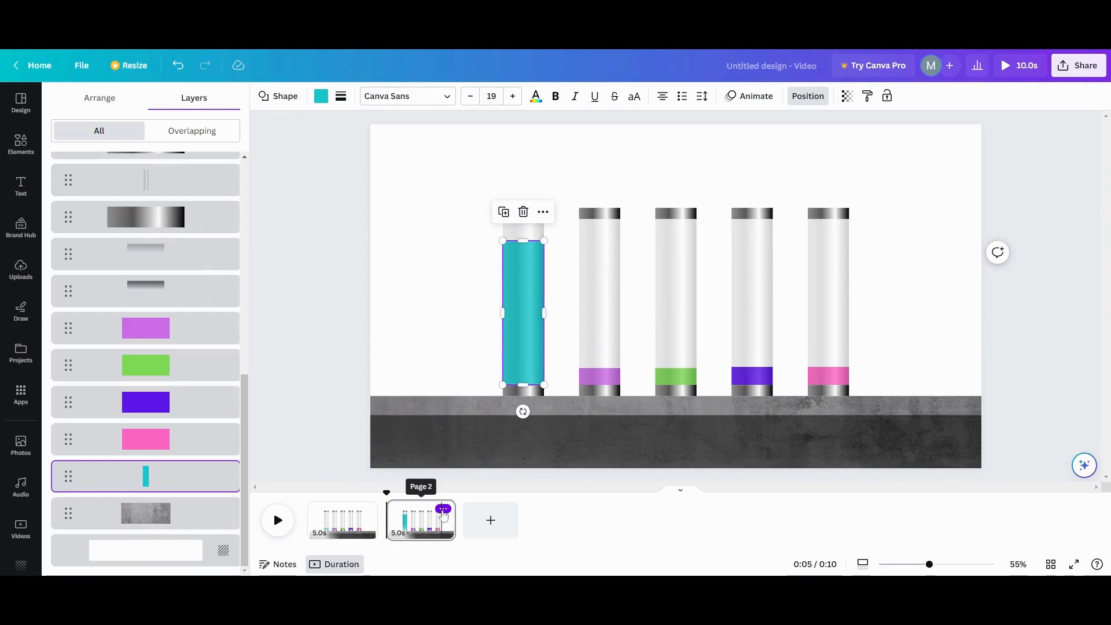
# Duplicate the second page and, on the copy, stretch the light purple block up to about the middle of the second column.
pyautogui.click(443, 510)
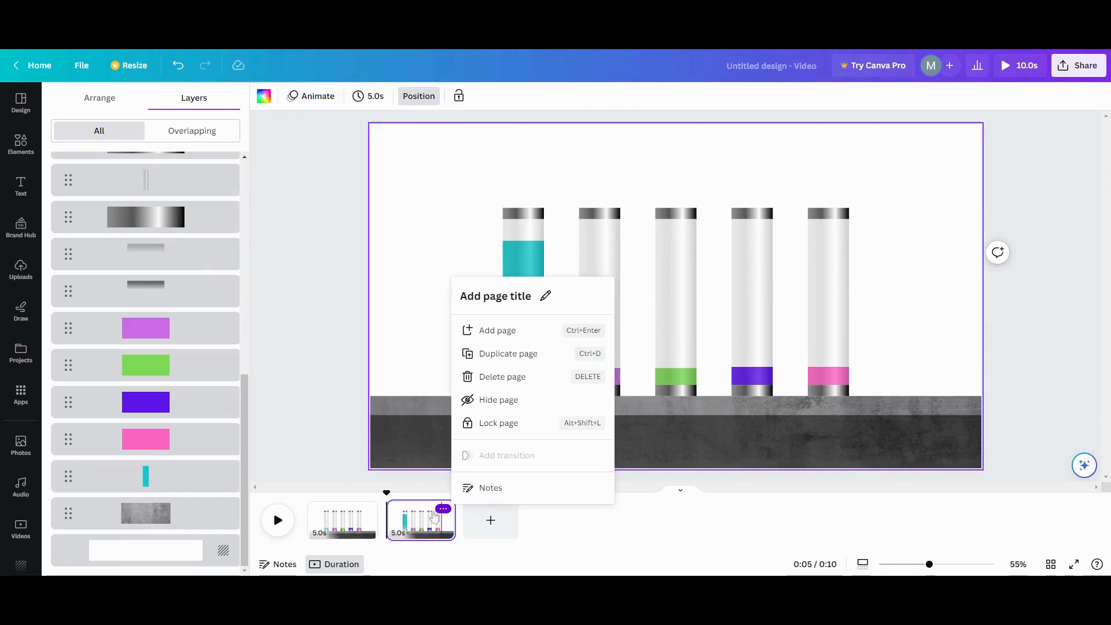
pyautogui.click(501, 361)
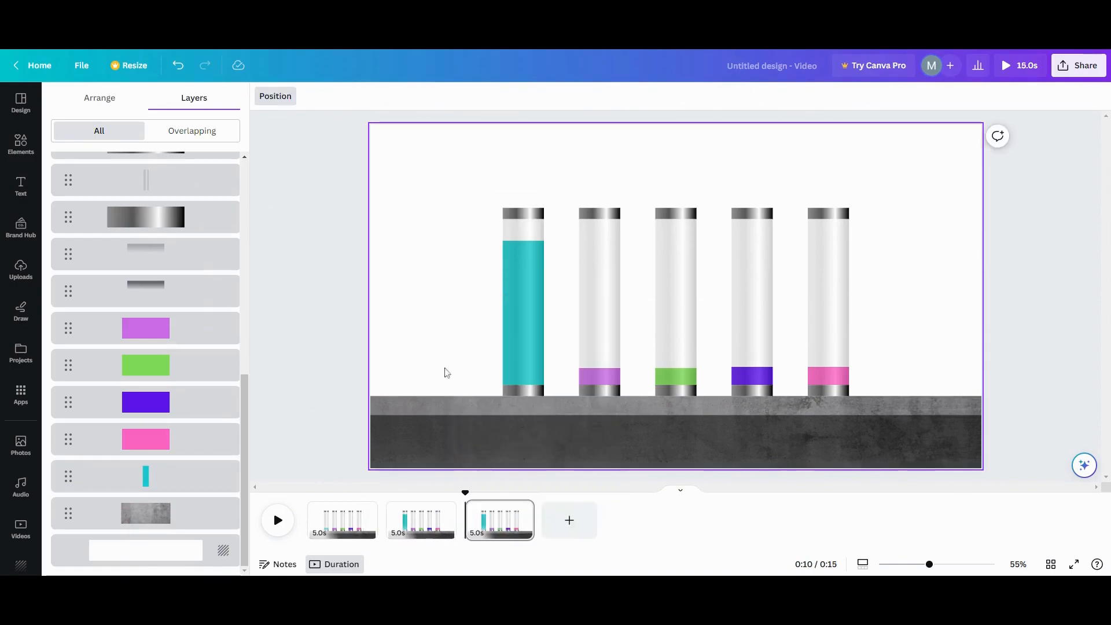
pyautogui.click(174, 328)
pyautogui.moveTo(595, 367); pyautogui.dragTo(598, 309)
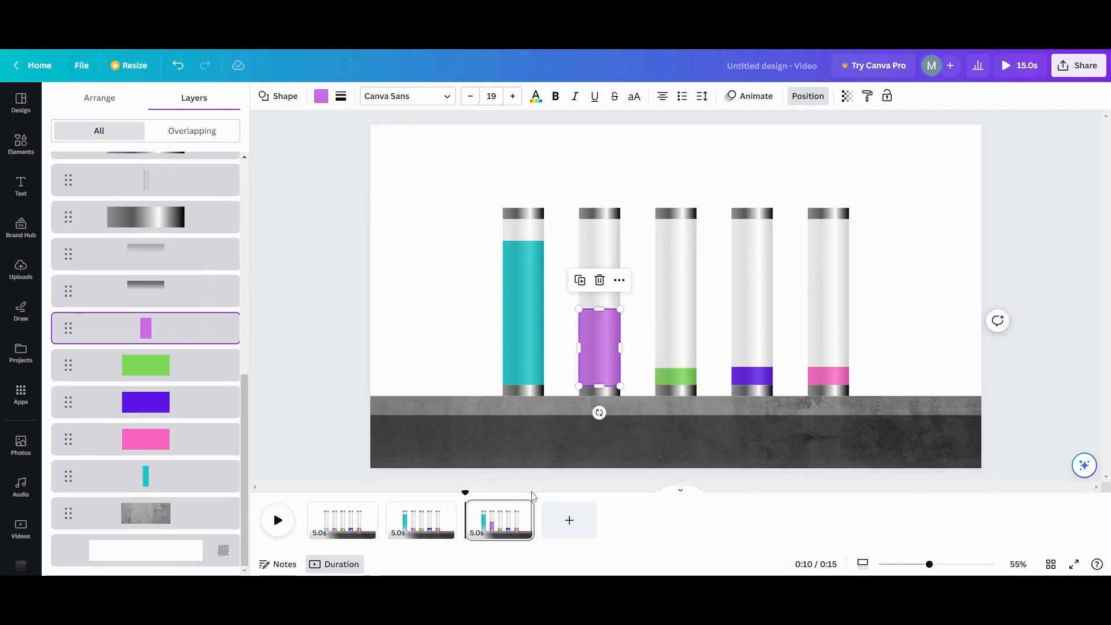
# Duplicate the third page and, on the copy, stretch the third column's green block upwards to about 372 px high.
pyautogui.click(522, 509)
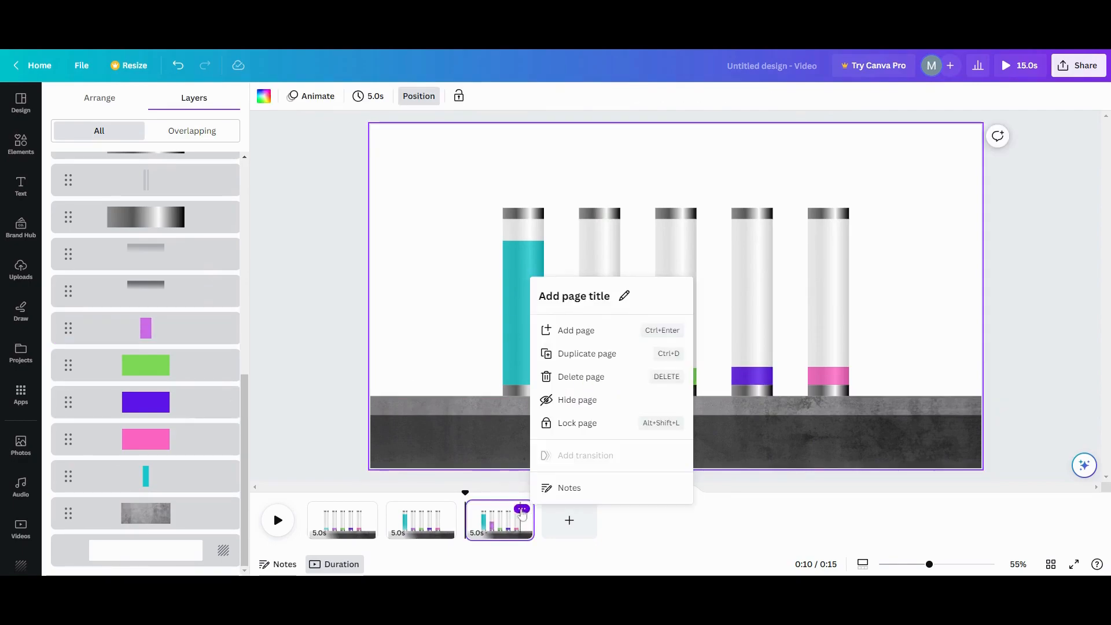
pyautogui.click(572, 353)
pyautogui.click(597, 521)
pyautogui.click(678, 379)
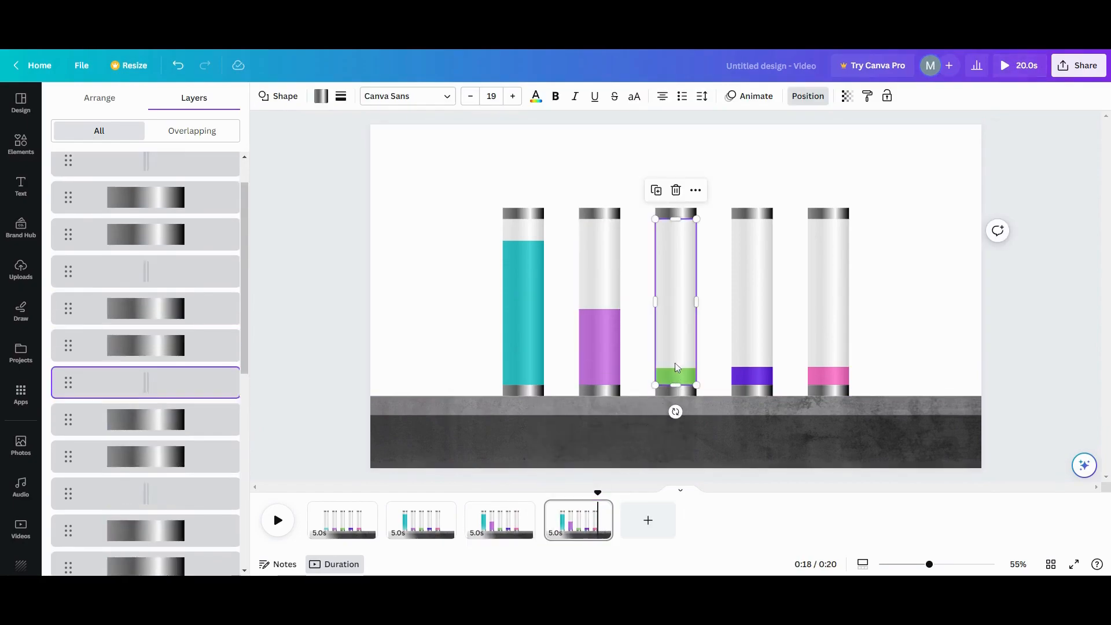
pyautogui.scroll(-5, 145, 359)
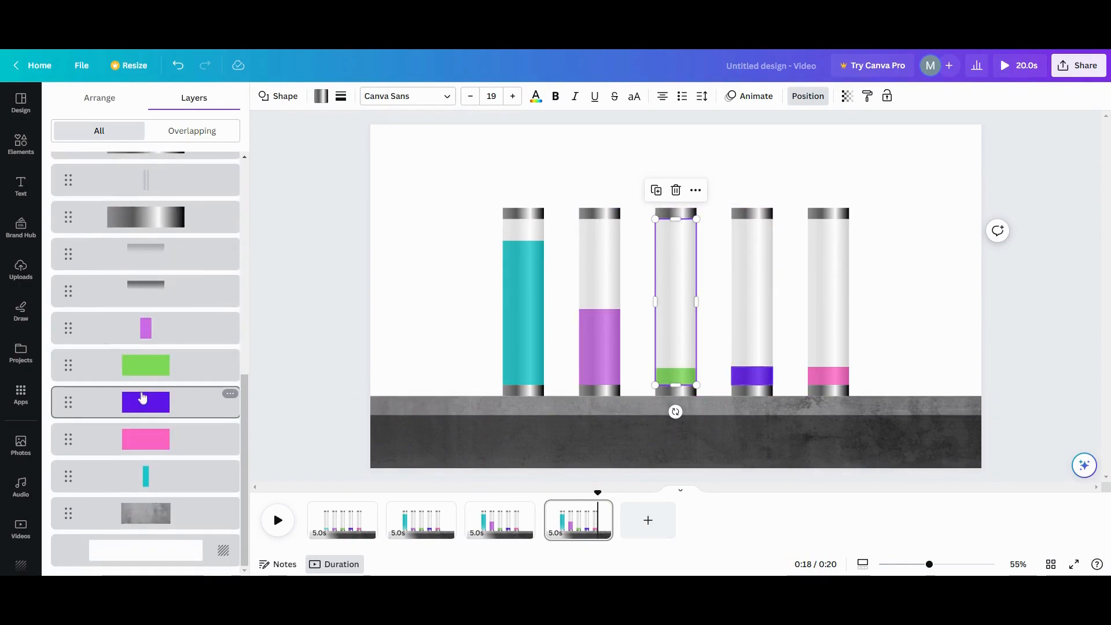
pyautogui.click(150, 378)
pyautogui.moveTo(675, 368); pyautogui.dragTo(684, 267)
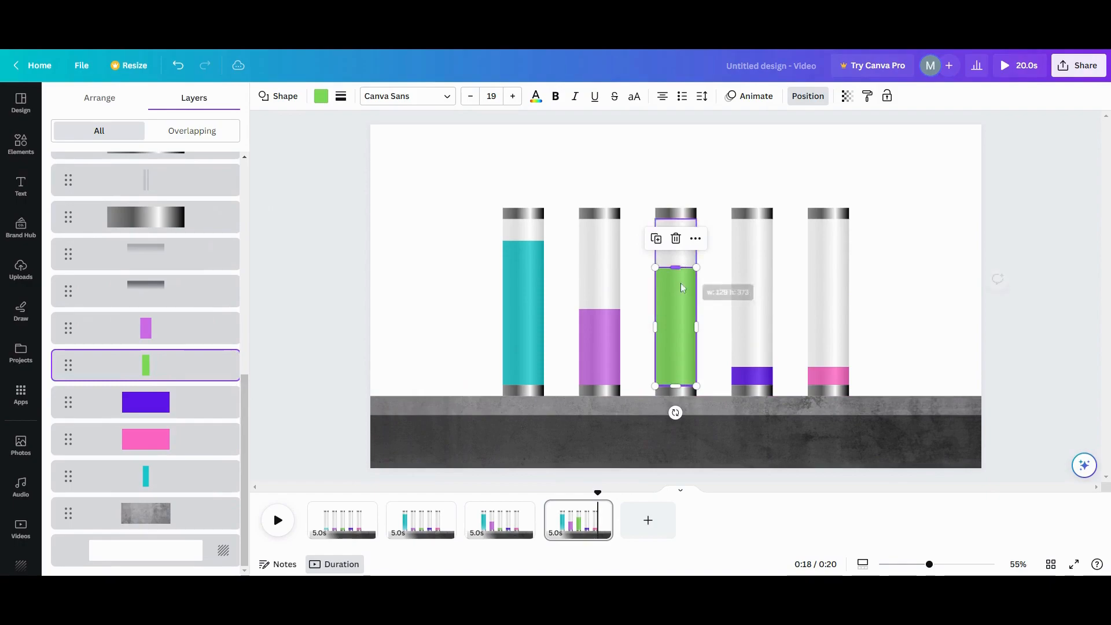
# Duplicate the fourth page and, on the copy, stretch the deep violet block up to about four fifths of the fourth column.
pyautogui.click(599, 510)
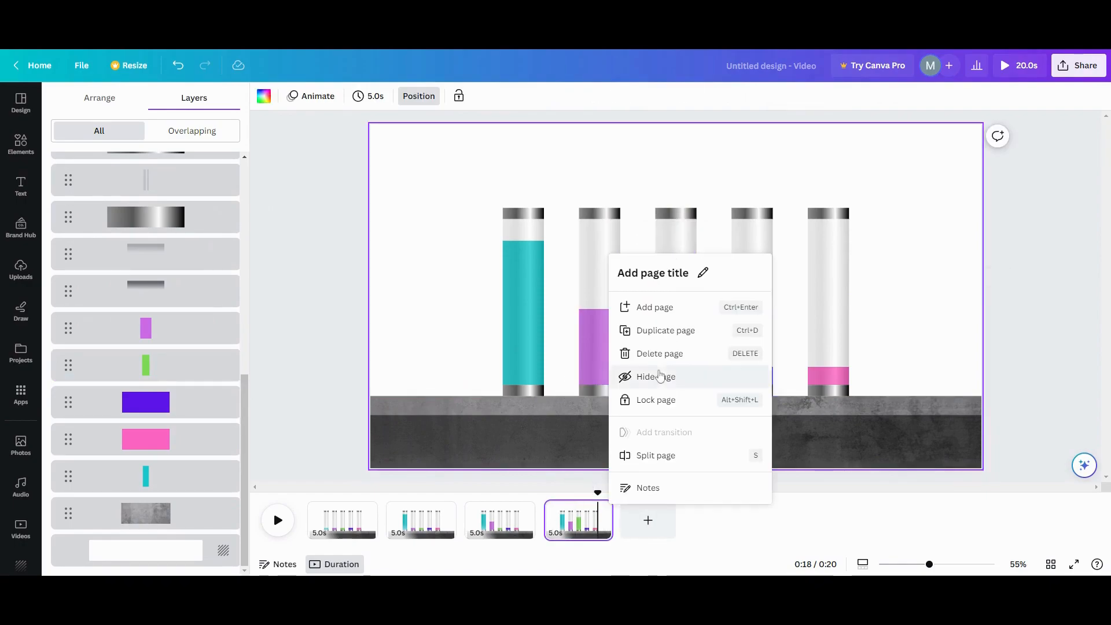
pyautogui.click(665, 330)
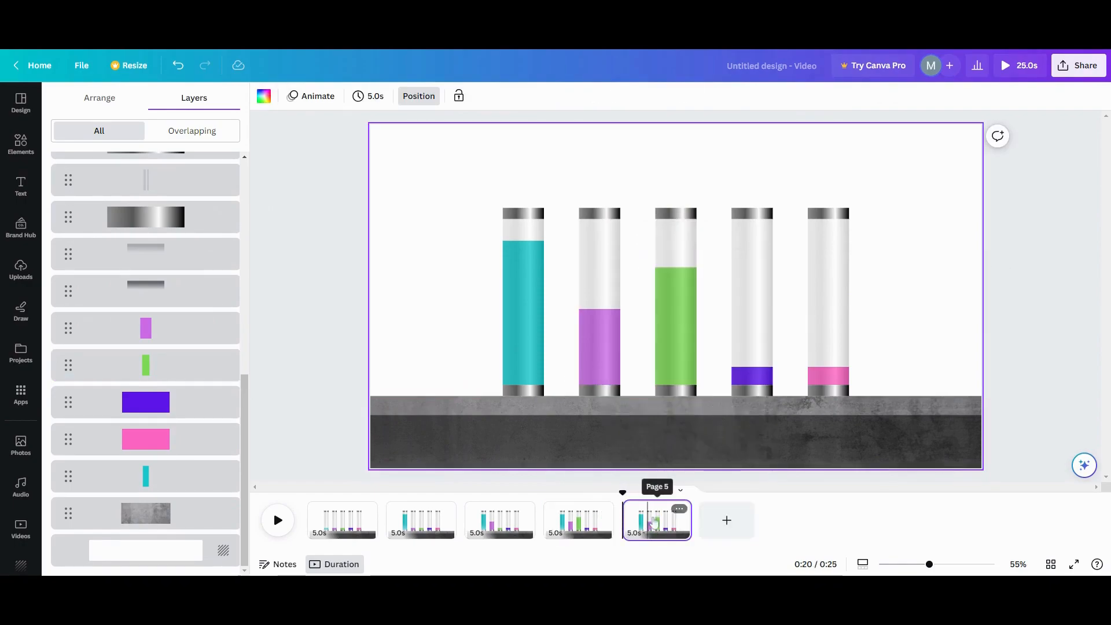
pyautogui.click(754, 376)
pyautogui.scroll(-10, 191, 440)
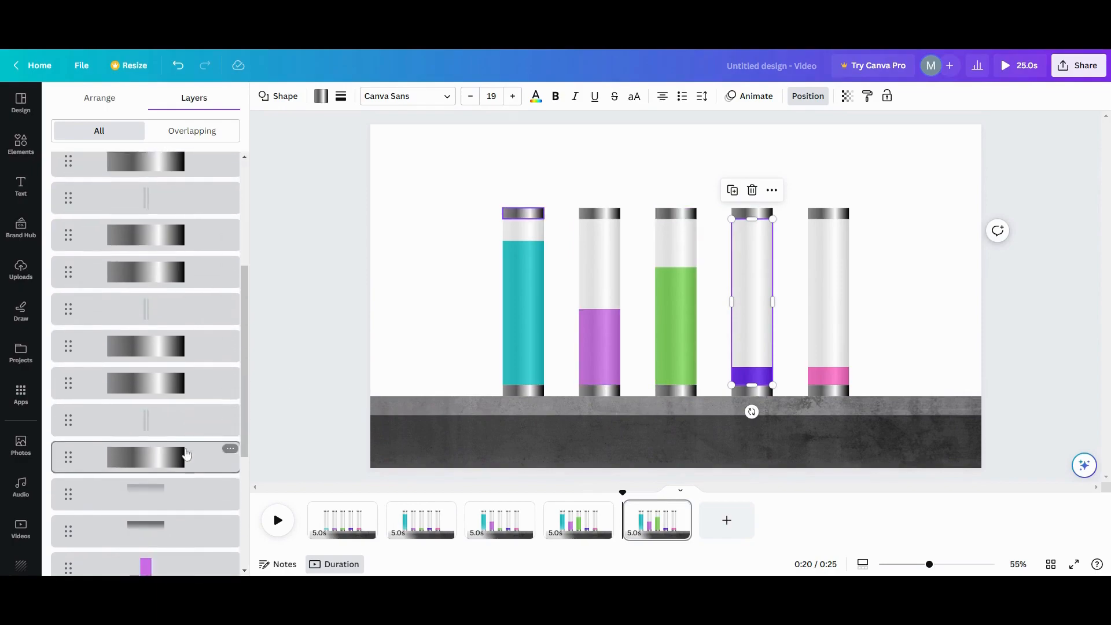
pyautogui.click(166, 473)
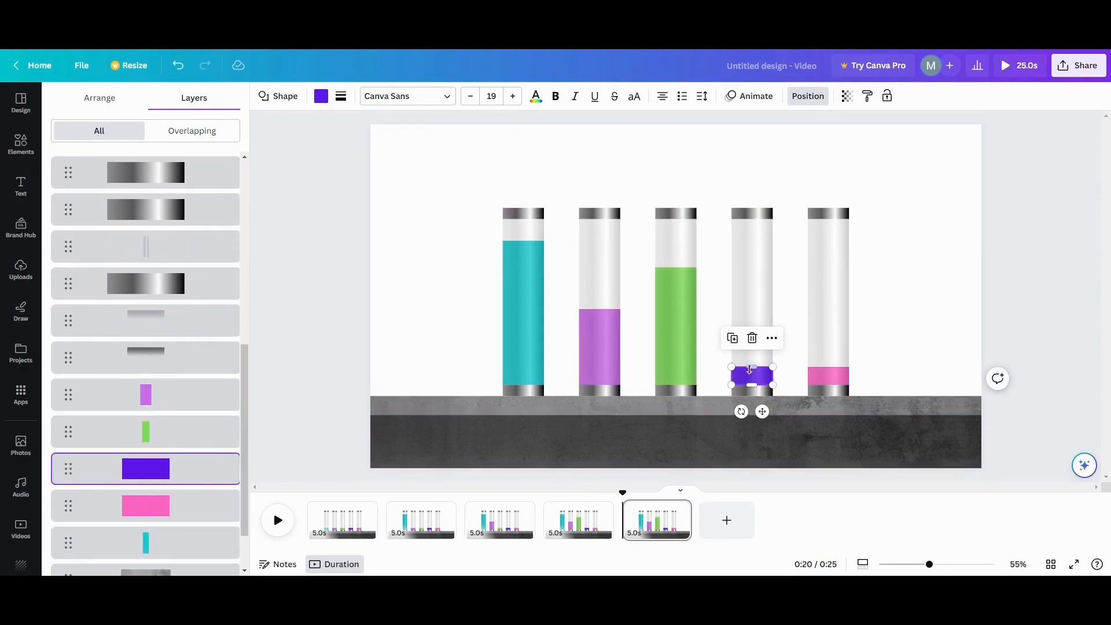
pyautogui.moveTo(751, 367); pyautogui.dragTo(751, 249)
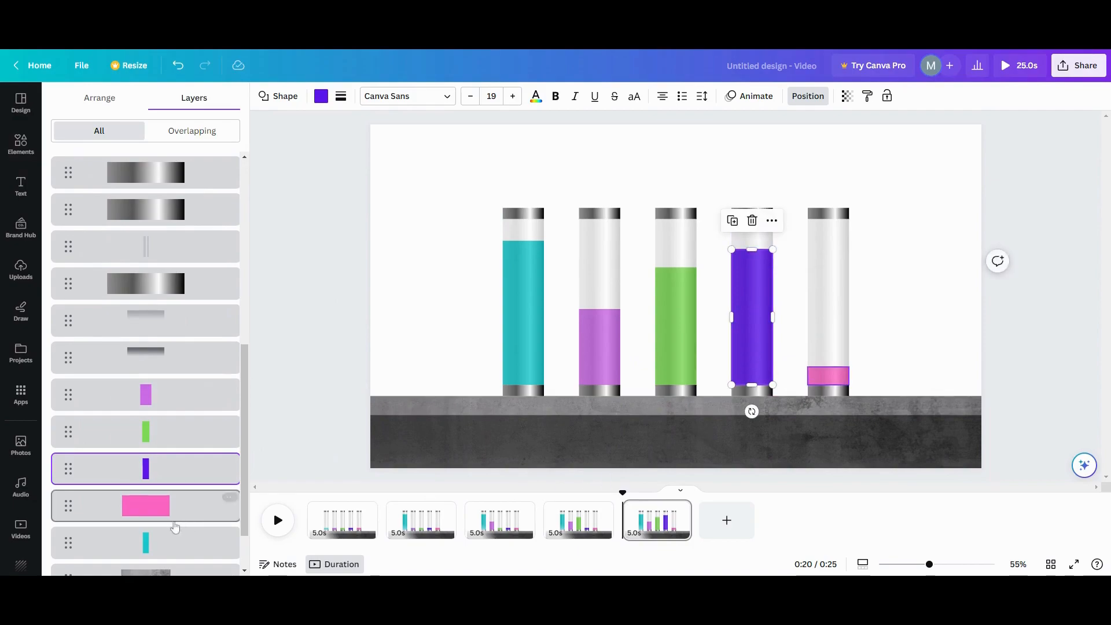
# Duplicate the fifth page and, on the copy, stretch the pink block up to slightly above the middle of the fifth column.
pyautogui.click(677, 509)
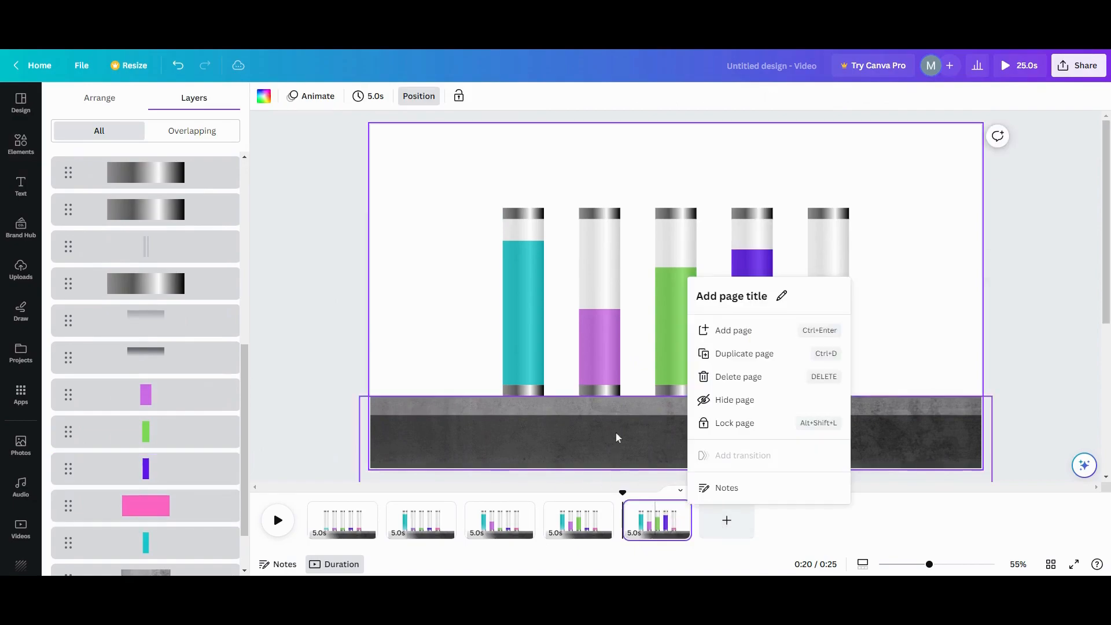
pyautogui.click(740, 353)
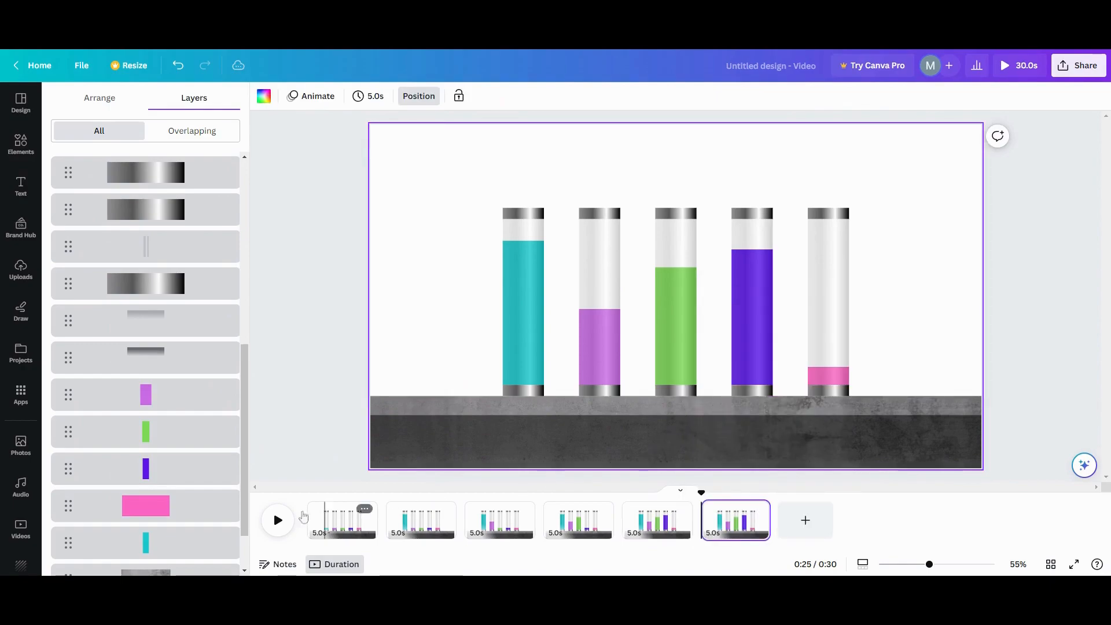
pyautogui.click(214, 515)
pyautogui.moveTo(827, 367); pyautogui.dragTo(830, 296)
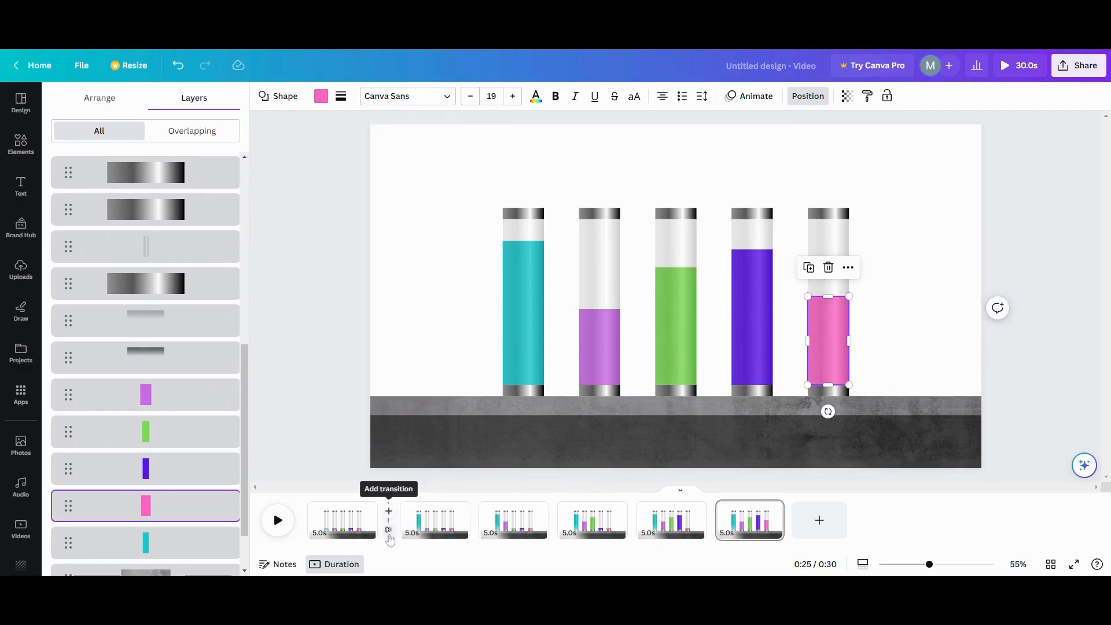
# Add a Match & Move transition lasting 1.7 seconds after the first page and apply it between all pages.
pyautogui.click(388, 530)
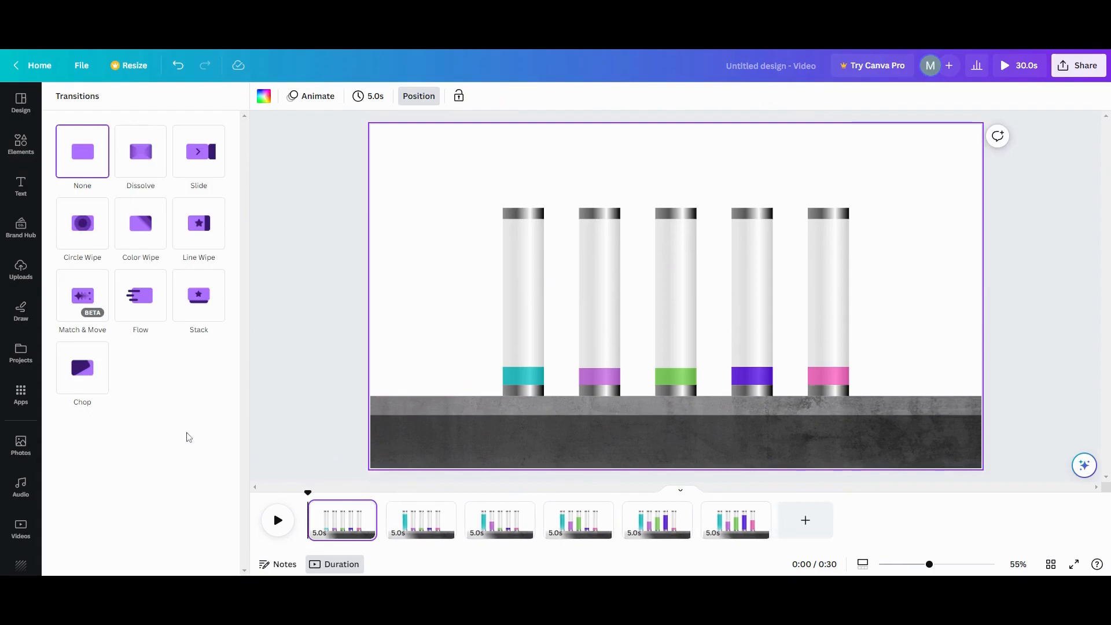
pyautogui.click(81, 301)
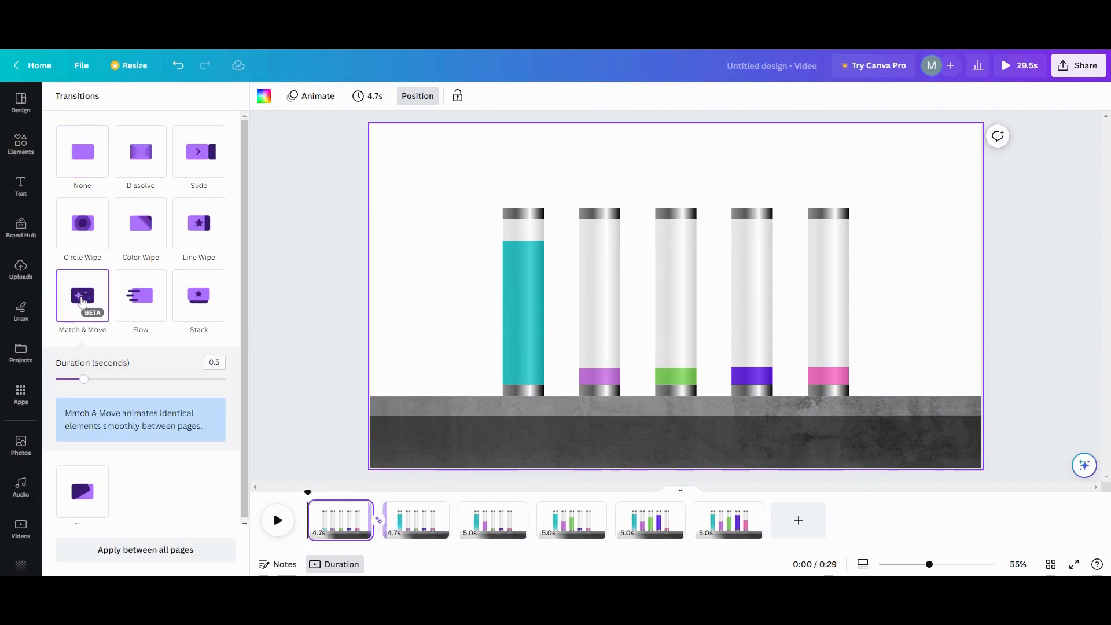
pyautogui.moveTo(85, 385); pyautogui.dragTo(135, 385)
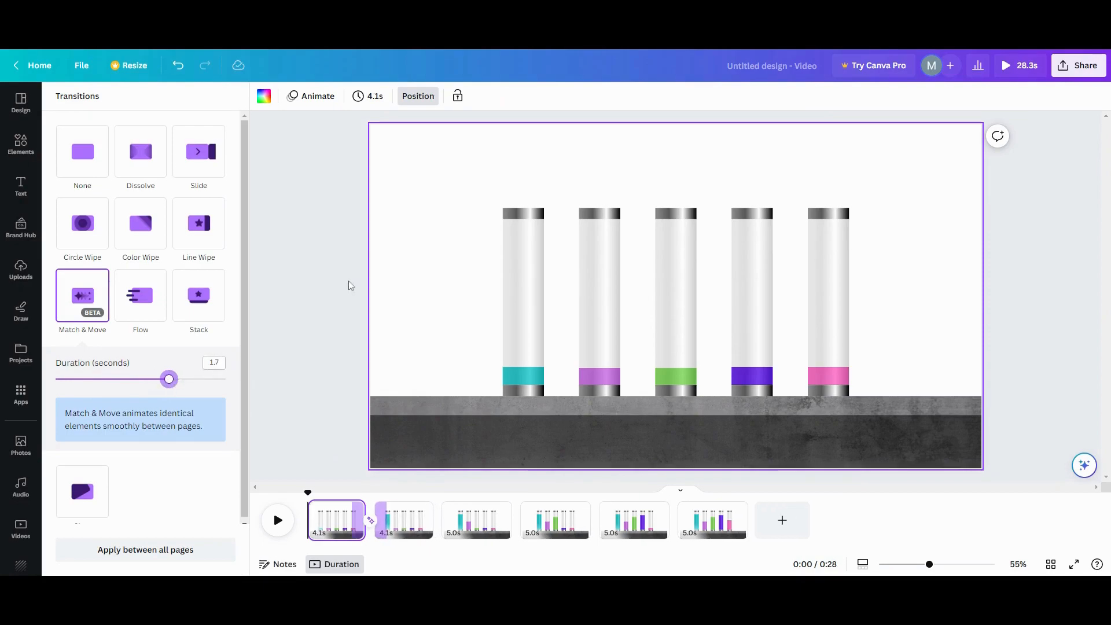
pyautogui.click(155, 550)
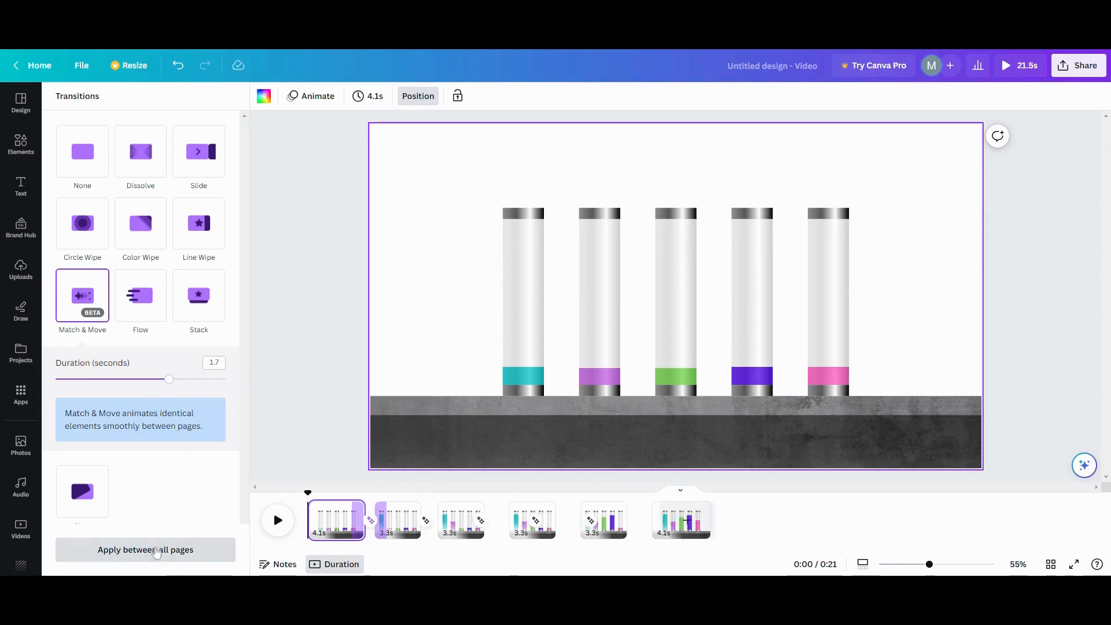
# Set the timing of all six pages to 2.1 seconds and play the video to preview the column-filling animation.
pyautogui.click(381, 97)
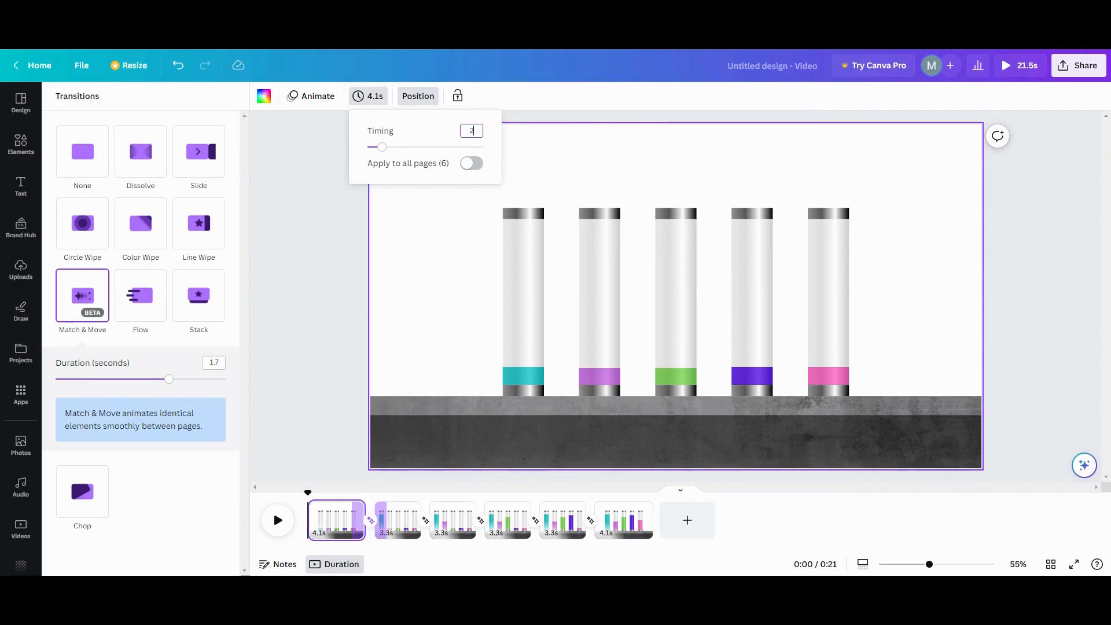
pyautogui.click(472, 164)
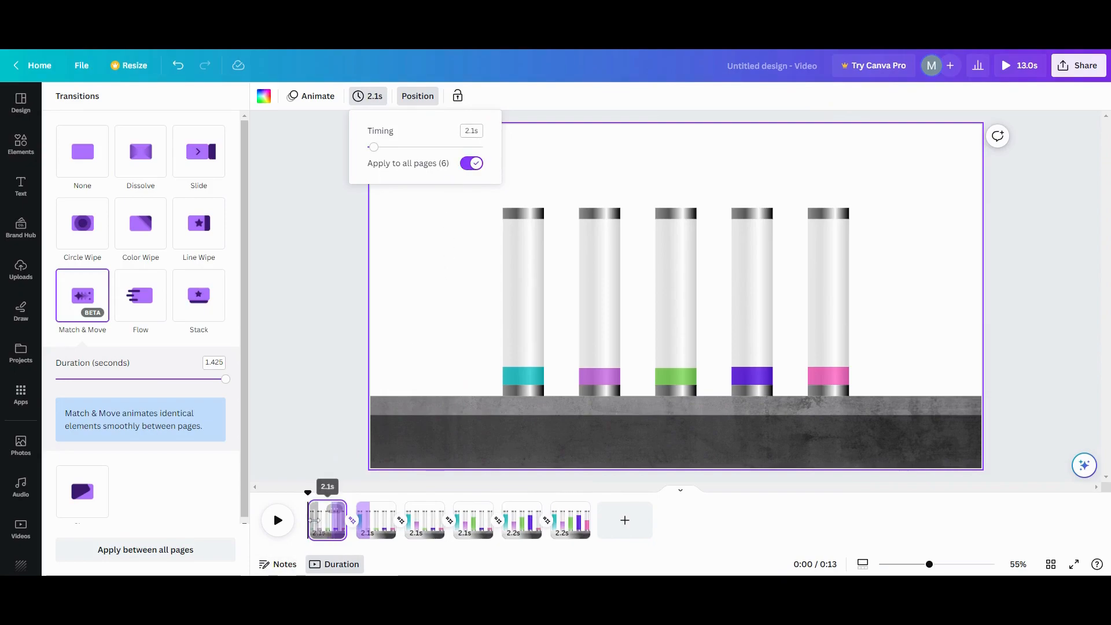
pyautogui.click(278, 520)
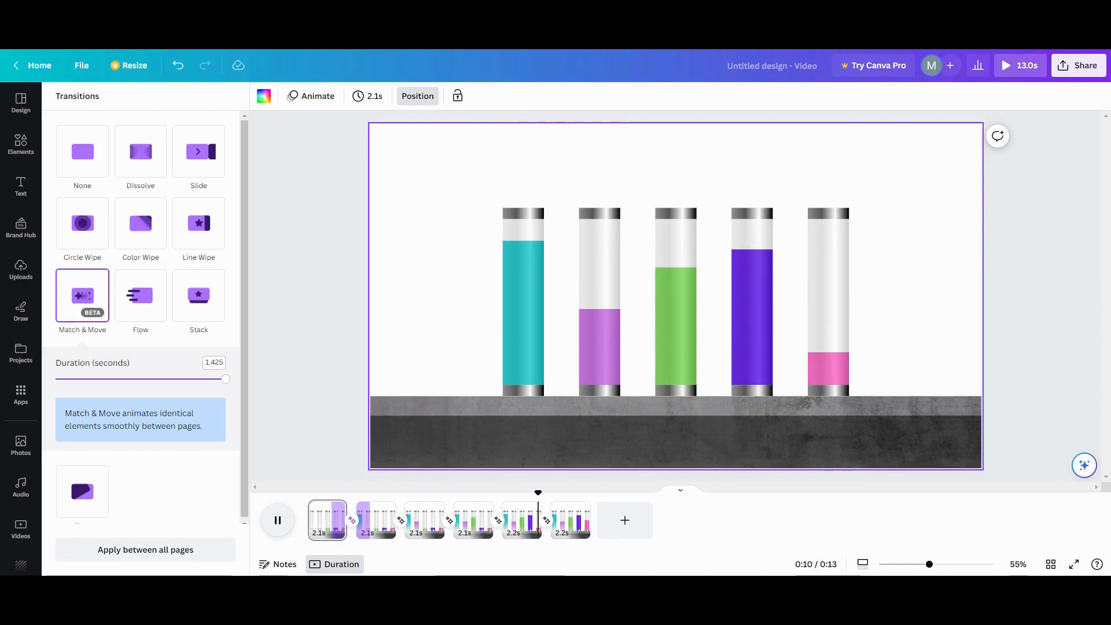
# Duplicate the first page and move the copy to the end of the timeline, after the page with all columns filled.
pyautogui.rightClick(340, 508)
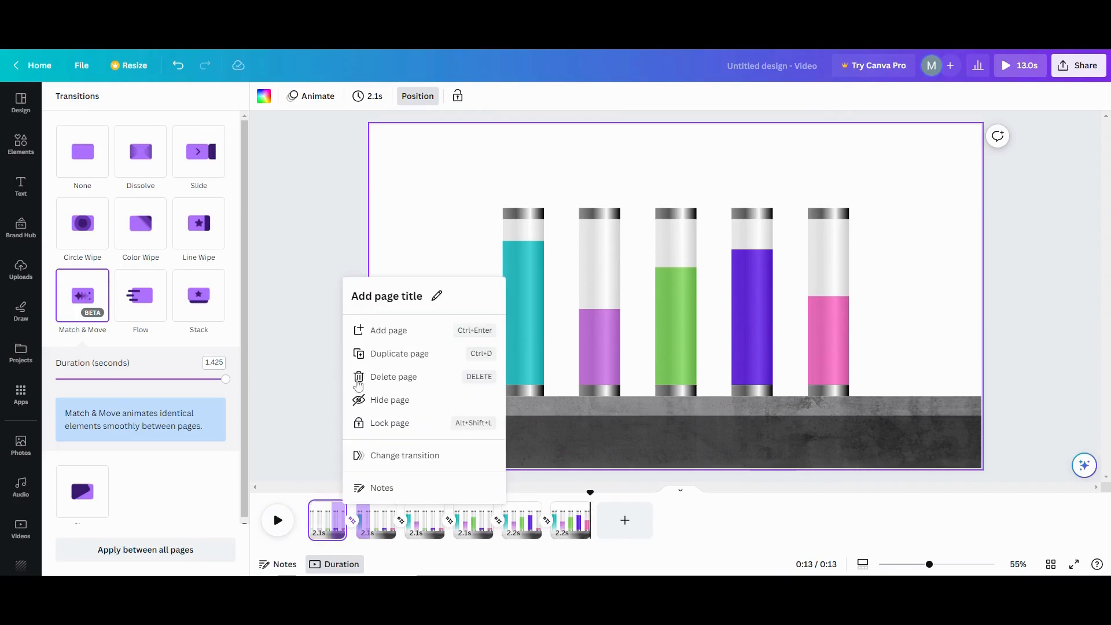
pyautogui.click(392, 359)
pyautogui.moveTo(378, 517); pyautogui.dragTo(647, 526)
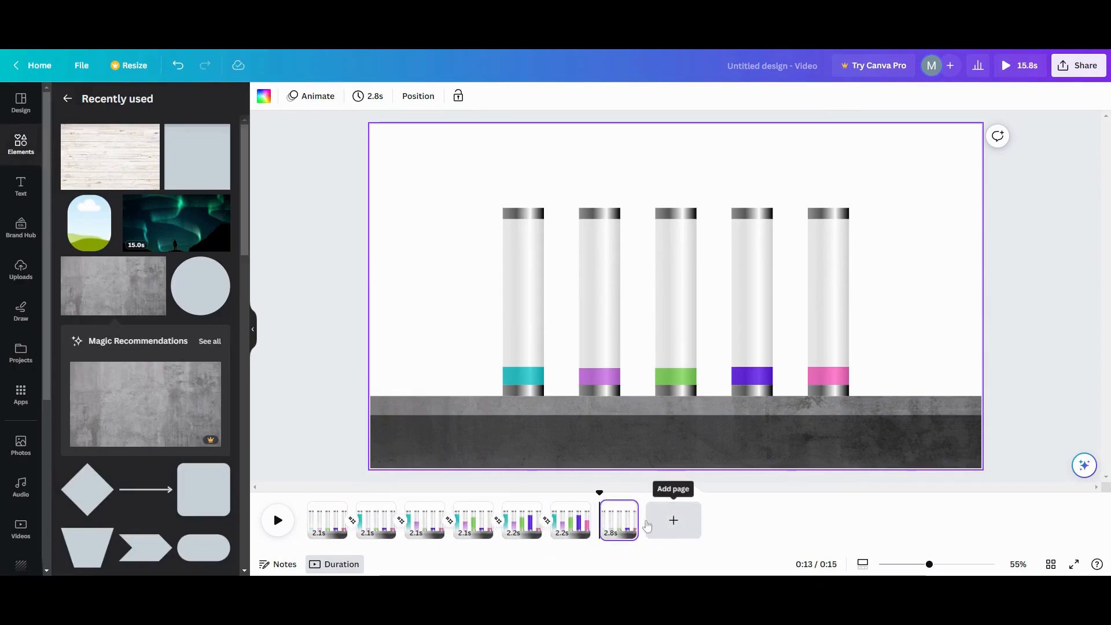
# Add a Match & Move transition with a duration of 1 second between the sixth page and the final page.
pyautogui.click(601, 531)
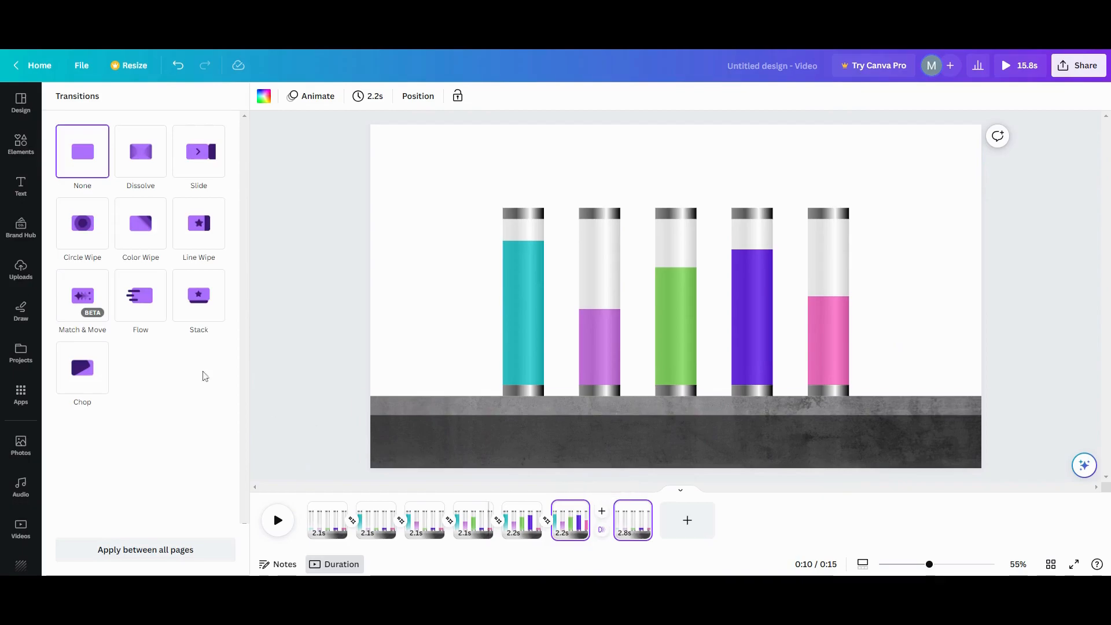
pyautogui.click(102, 300)
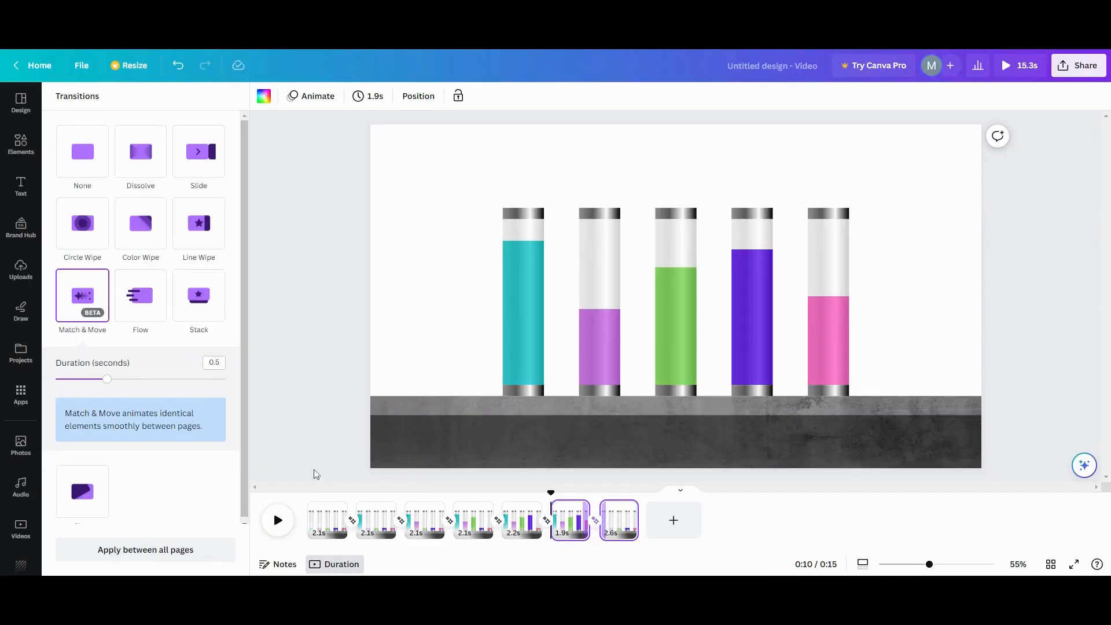
pyautogui.moveTo(108, 380); pyautogui.dragTo(169, 382)
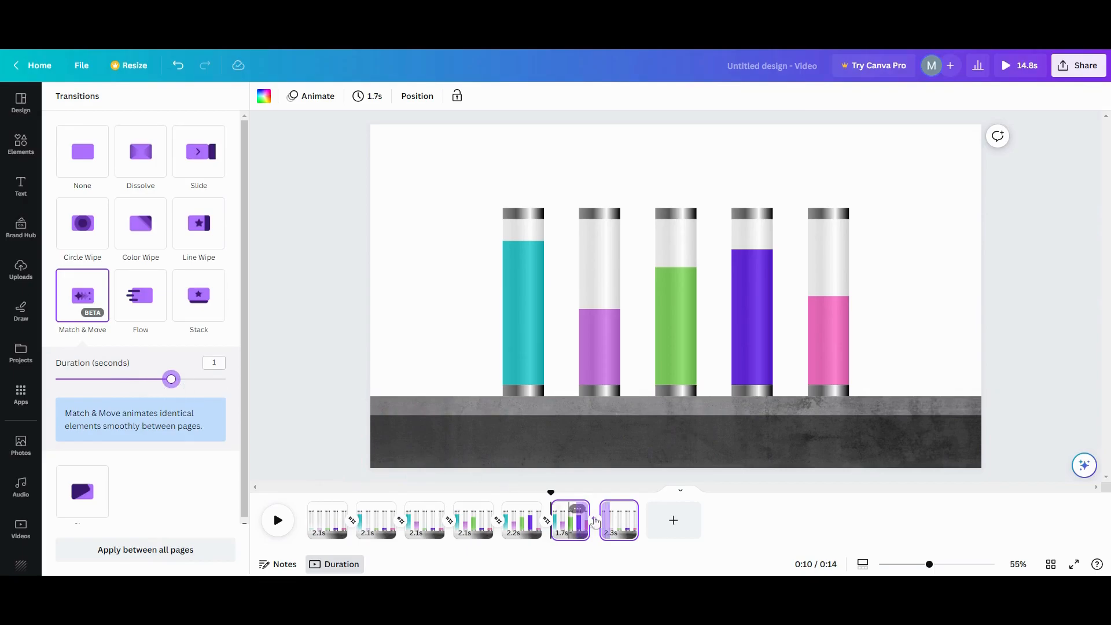
# Set the sixth page's timing to 2.2 seconds and apply that timing to all seven pages.
pyautogui.click(568, 538)
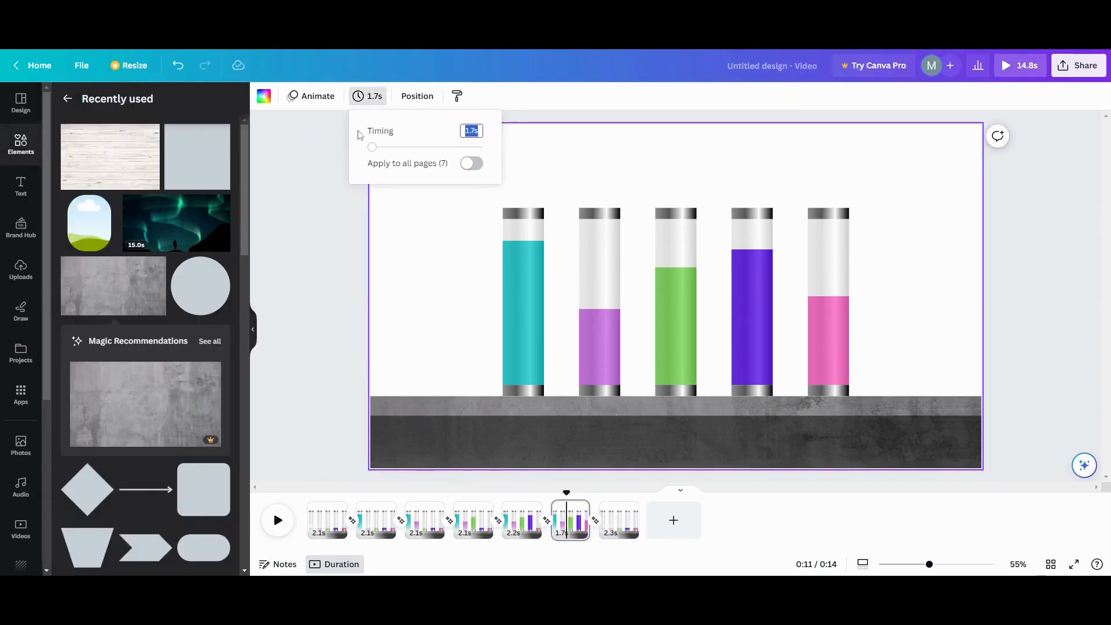
pyautogui.click(379, 101)
pyautogui.click(380, 102)
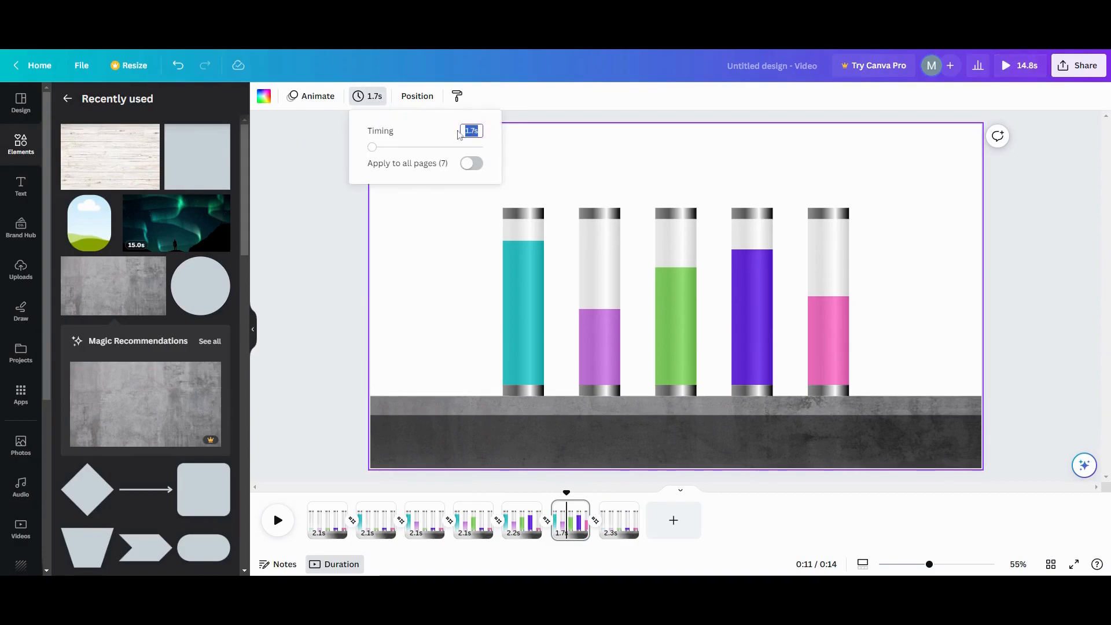
pyautogui.press('Return')
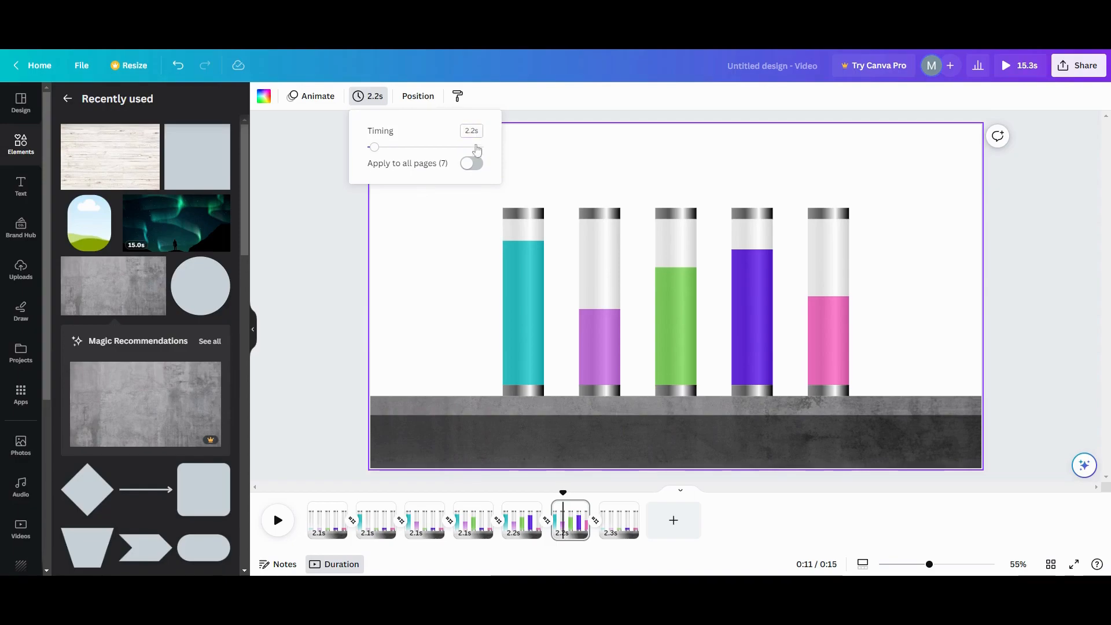
pyautogui.click(472, 163)
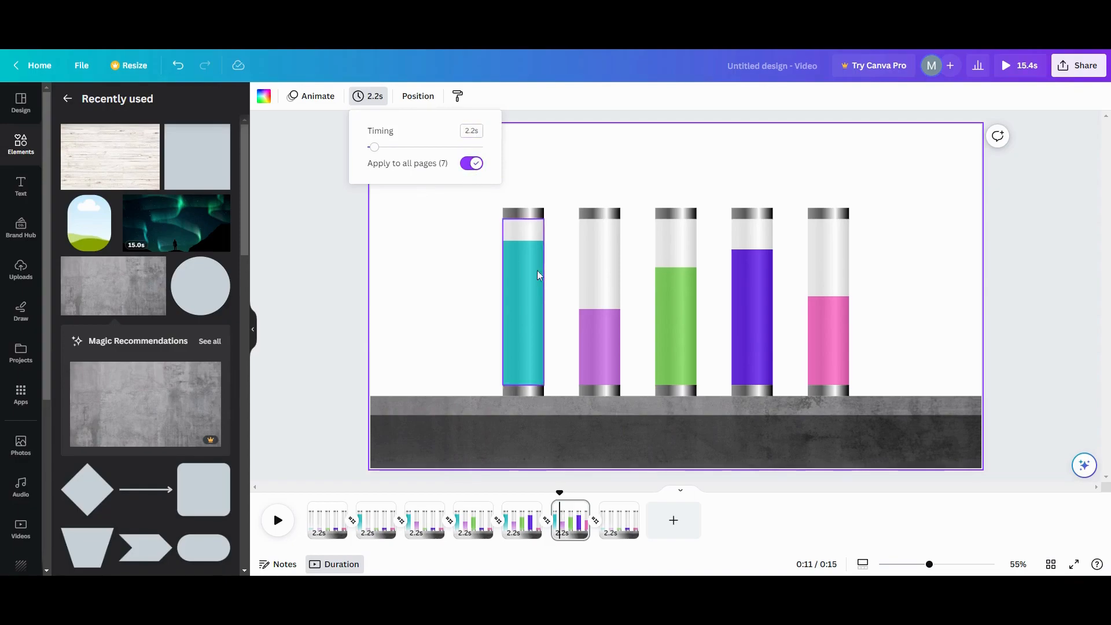
# Set the Match & Move transition between the sixth page and the final page to a duration of 0.9 seconds.
pyautogui.click(596, 522)
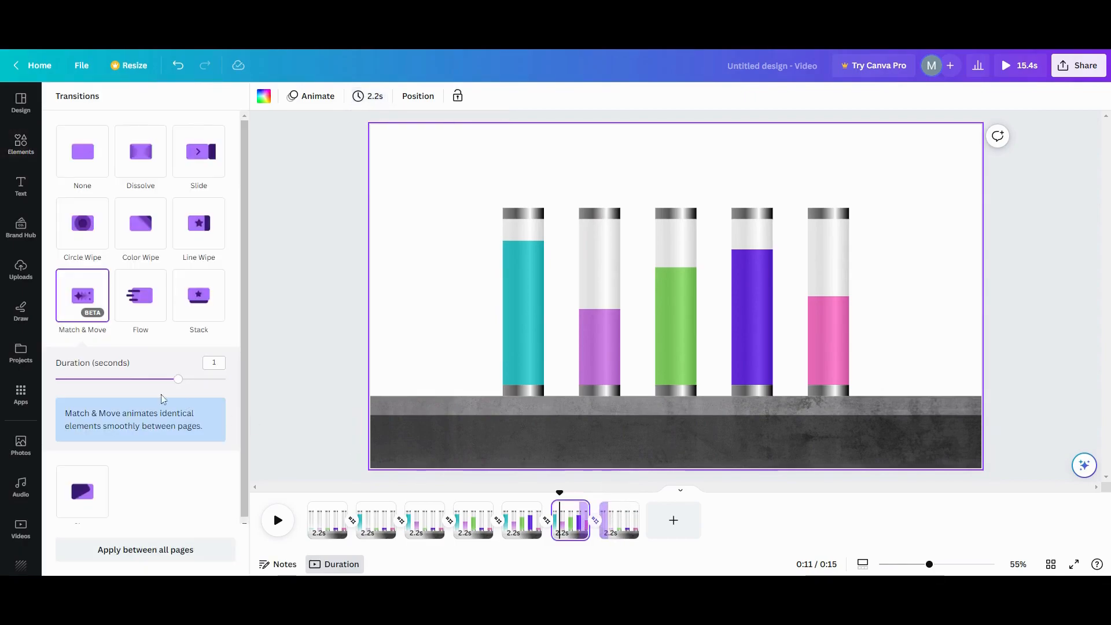
pyautogui.moveTo(181, 380)
pyautogui.mouseDown()
pyautogui.moveTo(137, 380)
pyautogui.moveTo(164, 379)
pyautogui.mouseUp()
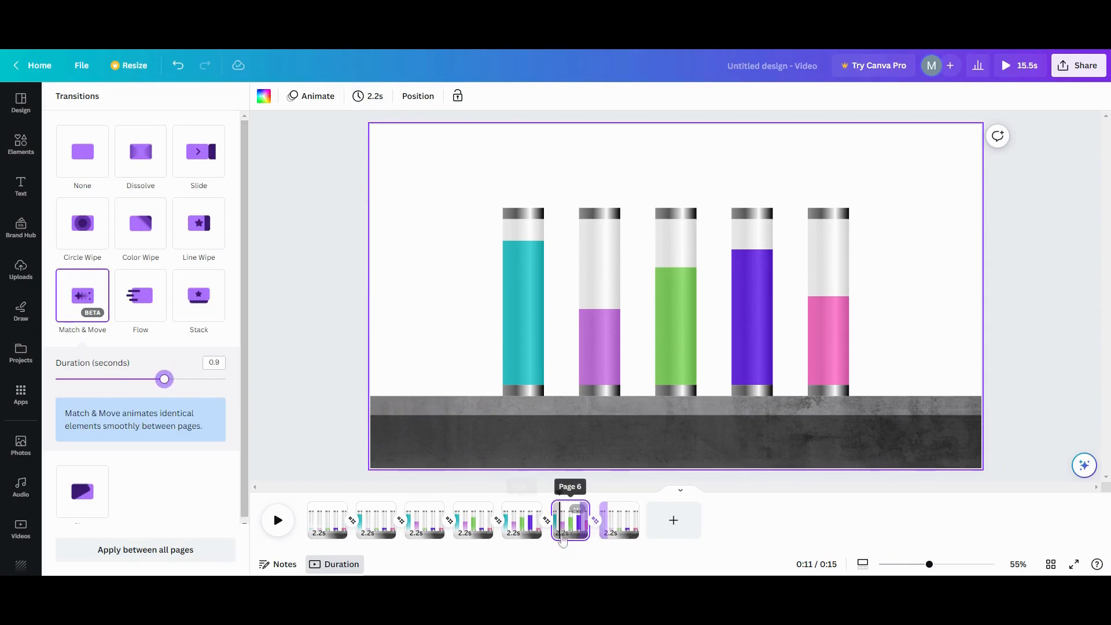
# Check the fourth, sixth and final pages, then play the video to preview the shortened closing transition.
pyautogui.click(570, 515)
pyautogui.click(488, 524)
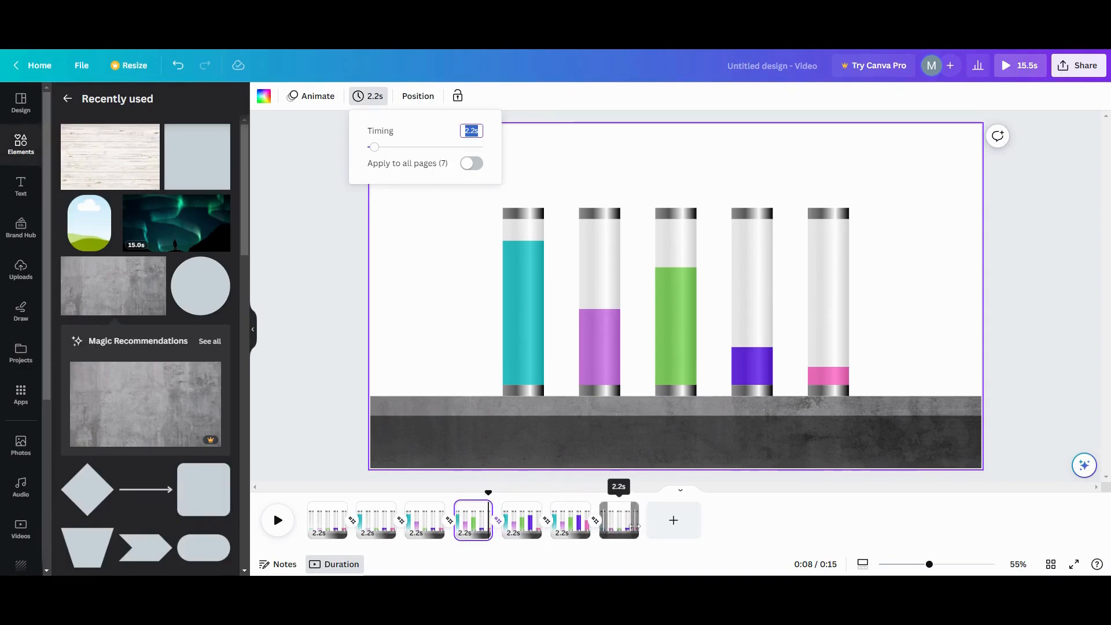
pyautogui.click(628, 523)
pyautogui.click(569, 521)
pyautogui.click(278, 520)
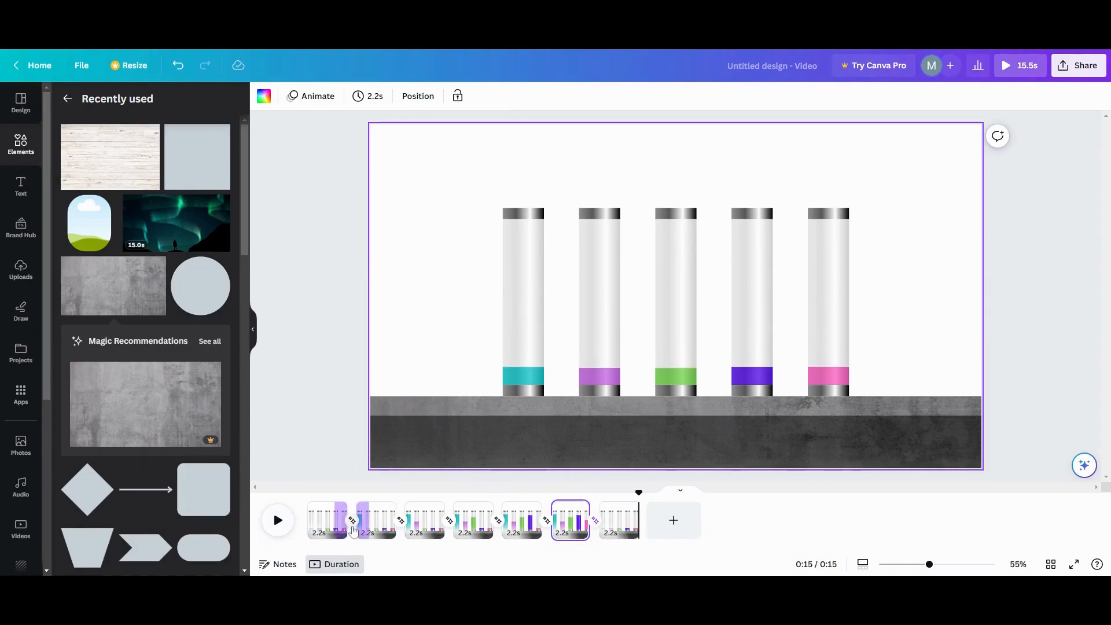
# Set the Match & Move transition between the first and second pages to a duration of 1.3 seconds.
pyautogui.click(353, 523)
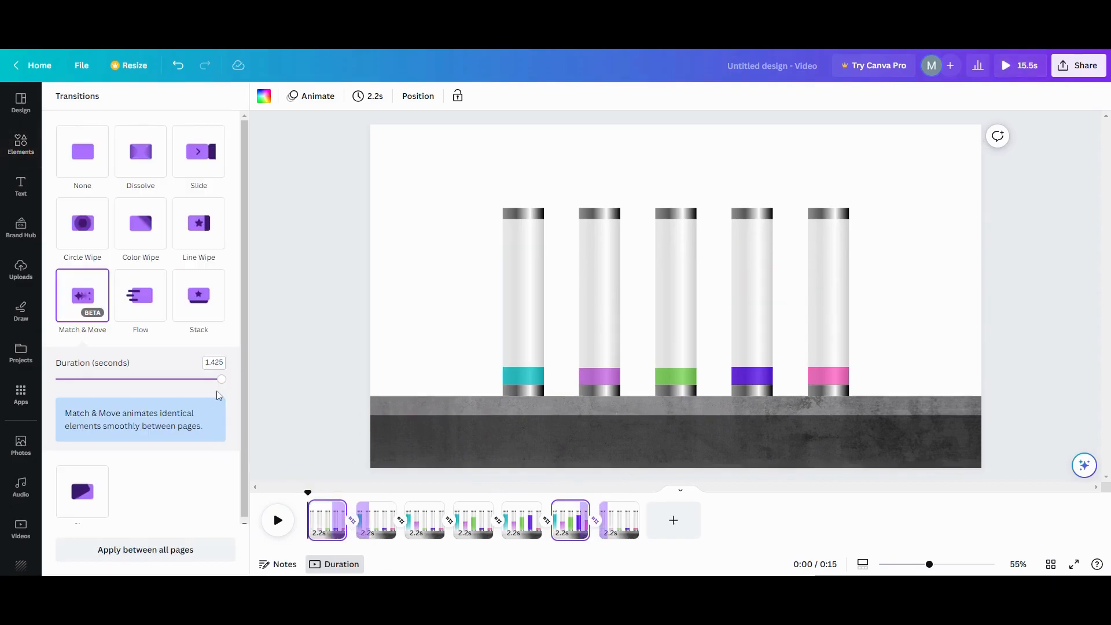
pyautogui.moveTo(221, 384)
pyautogui.mouseDown()
pyautogui.moveTo(129, 379)
pyautogui.moveTo(187, 379)
pyautogui.moveTo(138, 371)
pyautogui.moveTo(169, 377)
pyautogui.moveTo(104, 378)
pyautogui.moveTo(208, 381)
pyautogui.mouseUp()
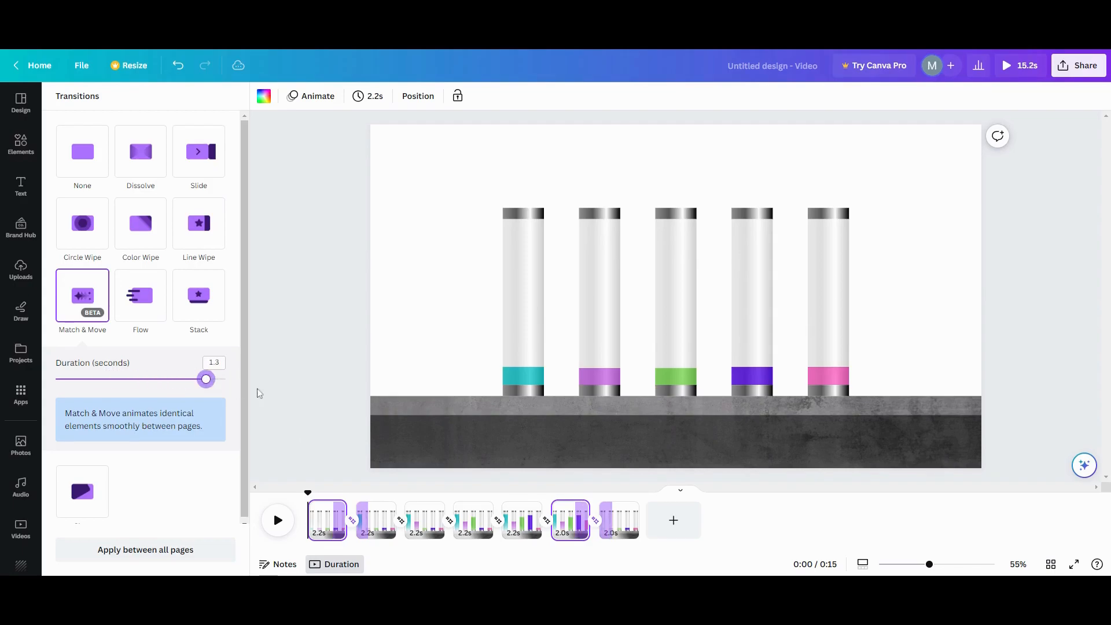
pyautogui.click(290, 401)
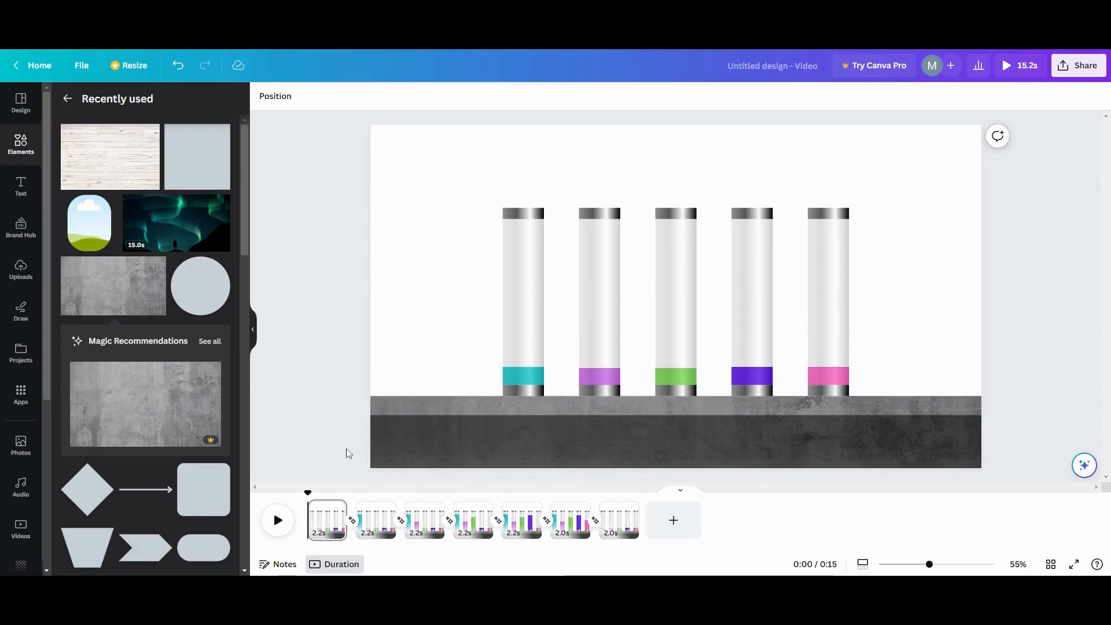
# Add a subheading text box to the second page and start editing its text.
pyautogui.click(518, 187)
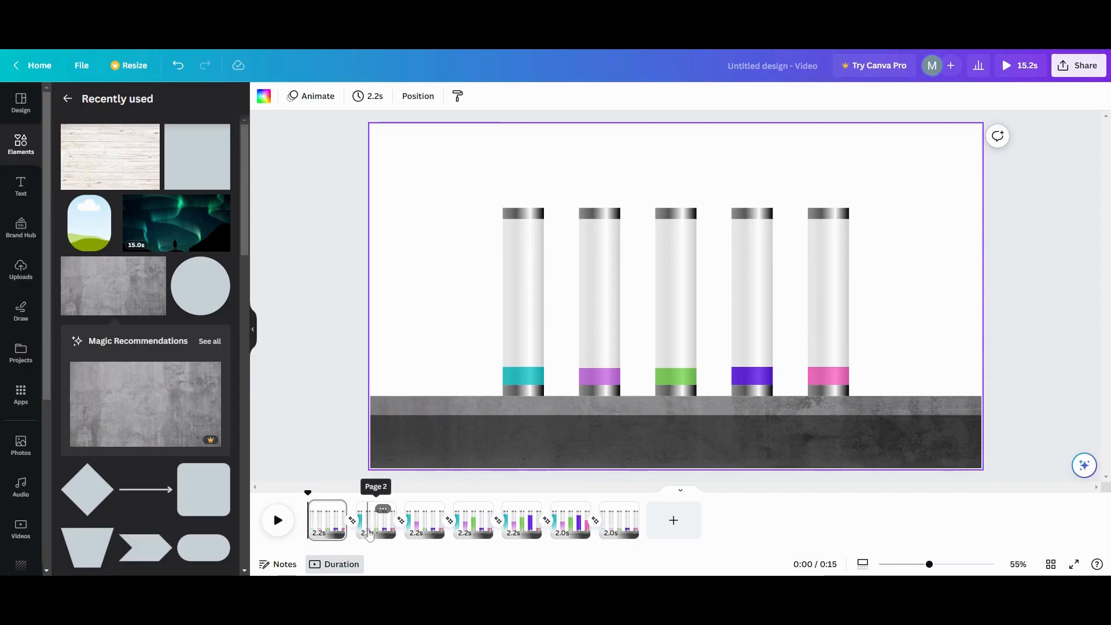
pyautogui.click(368, 533)
pyautogui.click(528, 191)
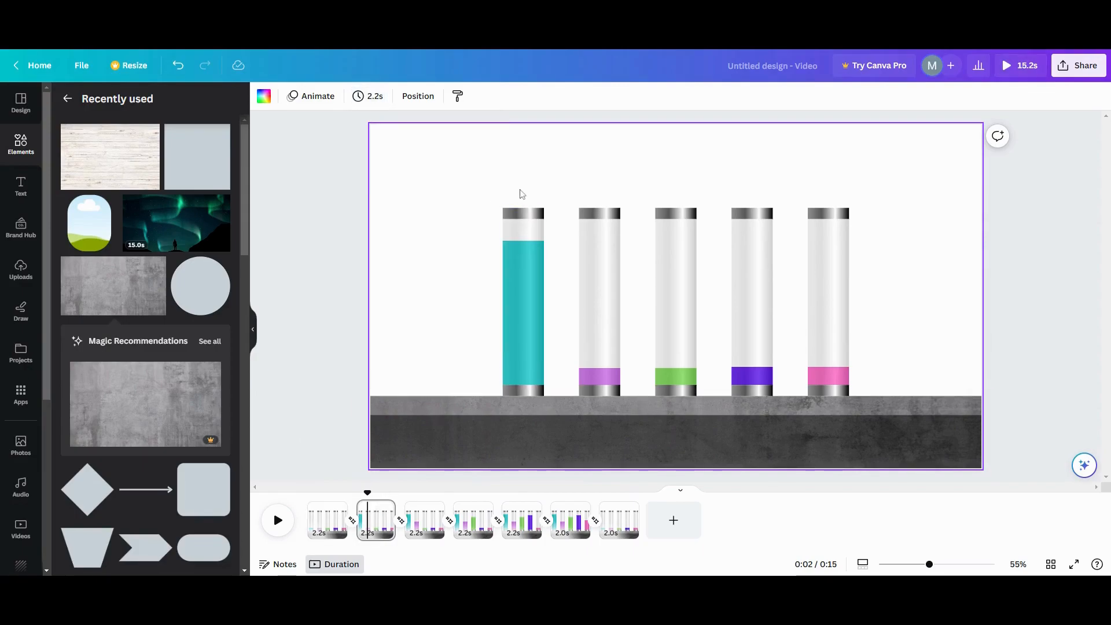
pyautogui.click(21, 186)
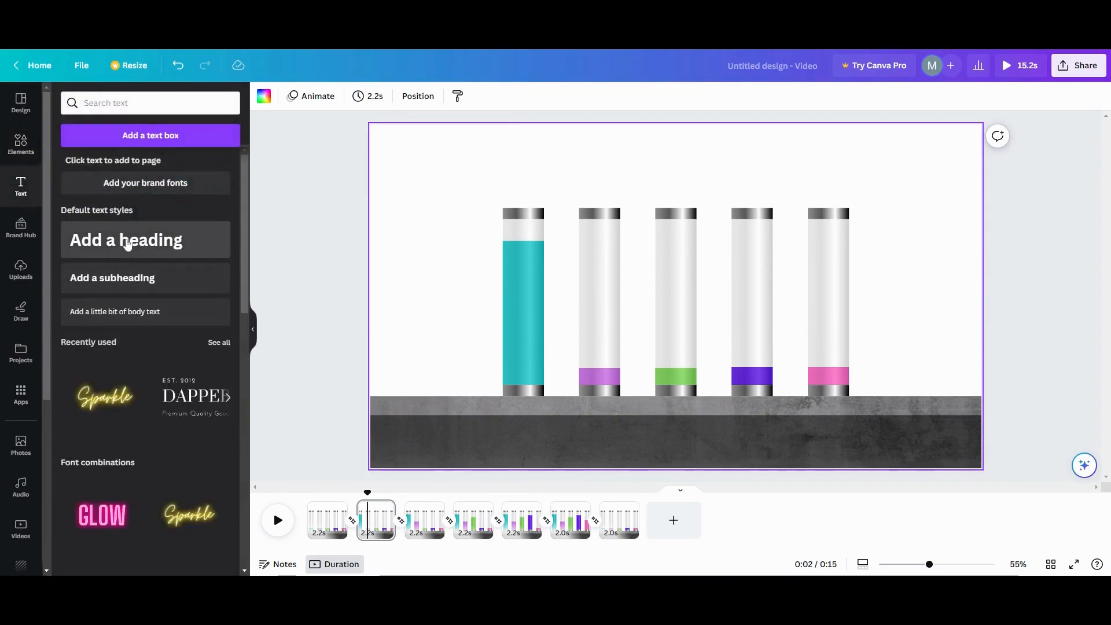
pyautogui.click(114, 282)
pyautogui.click(644, 296)
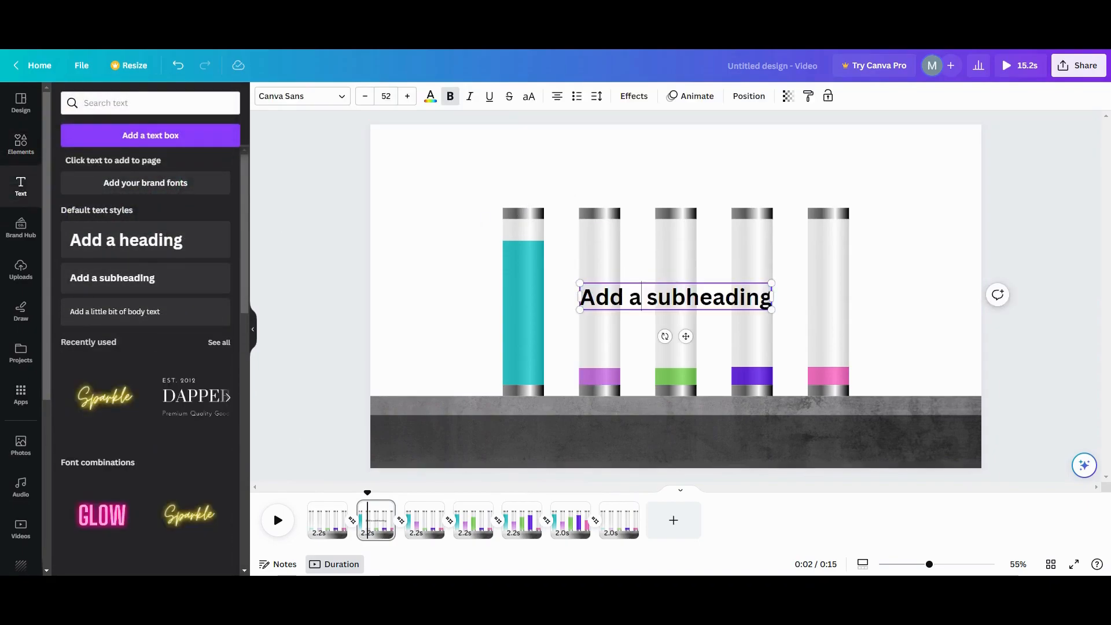
# Replace the subheading text with "50%" and place it just above the teal column.
pyautogui.moveTo(771, 298); pyautogui.dragTo(608, 297)
pyautogui.click(566, 293)
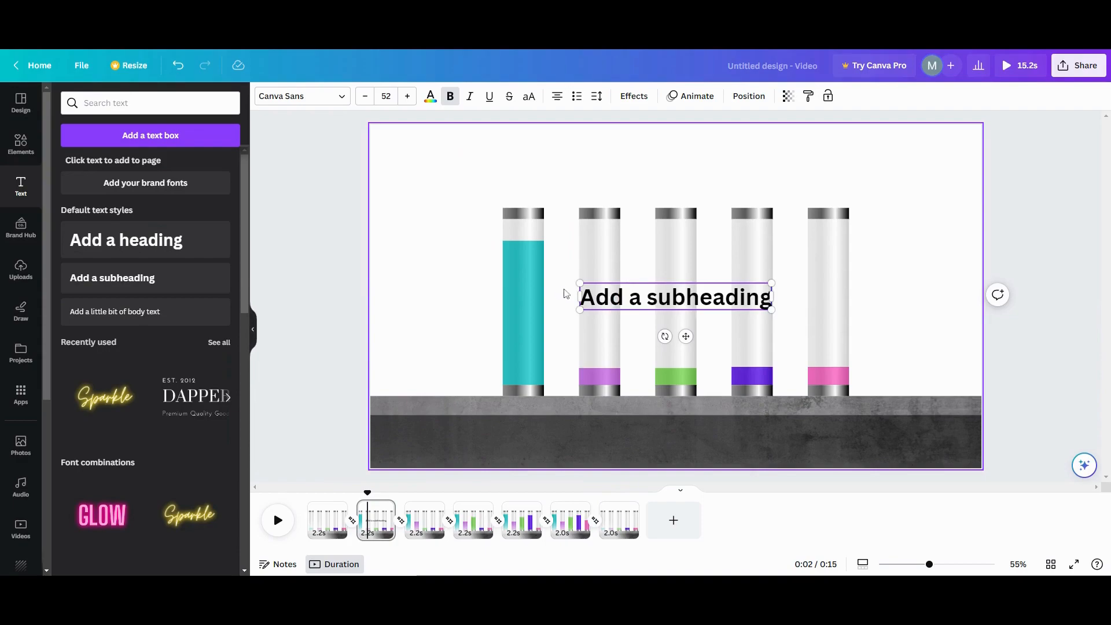
pyautogui.click(771, 300)
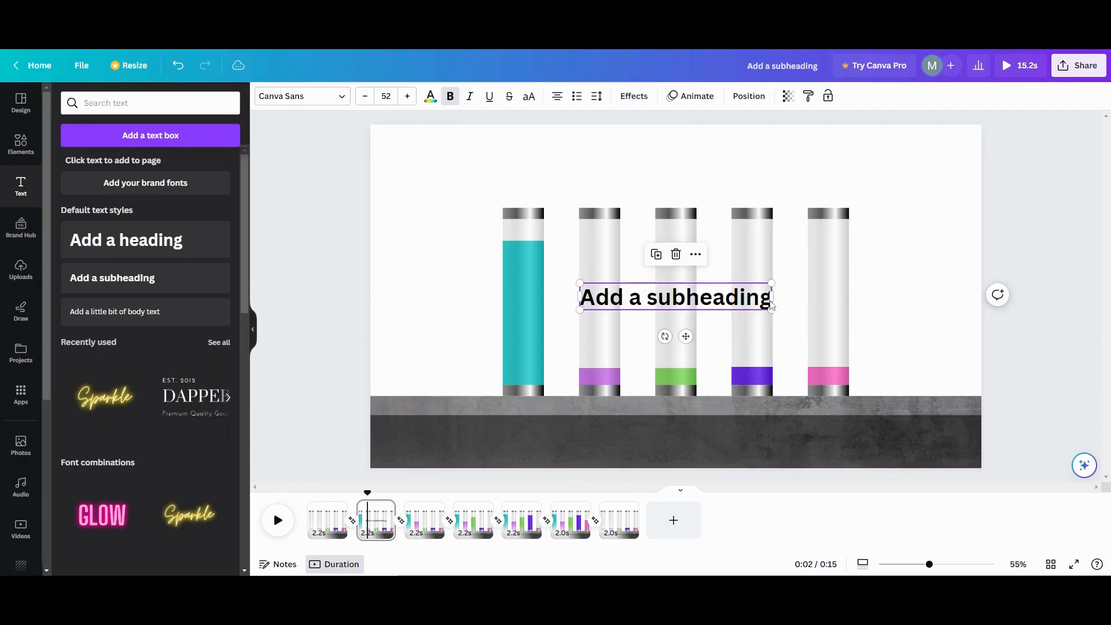
pyautogui.click(771, 303)
pyautogui.write('50%')
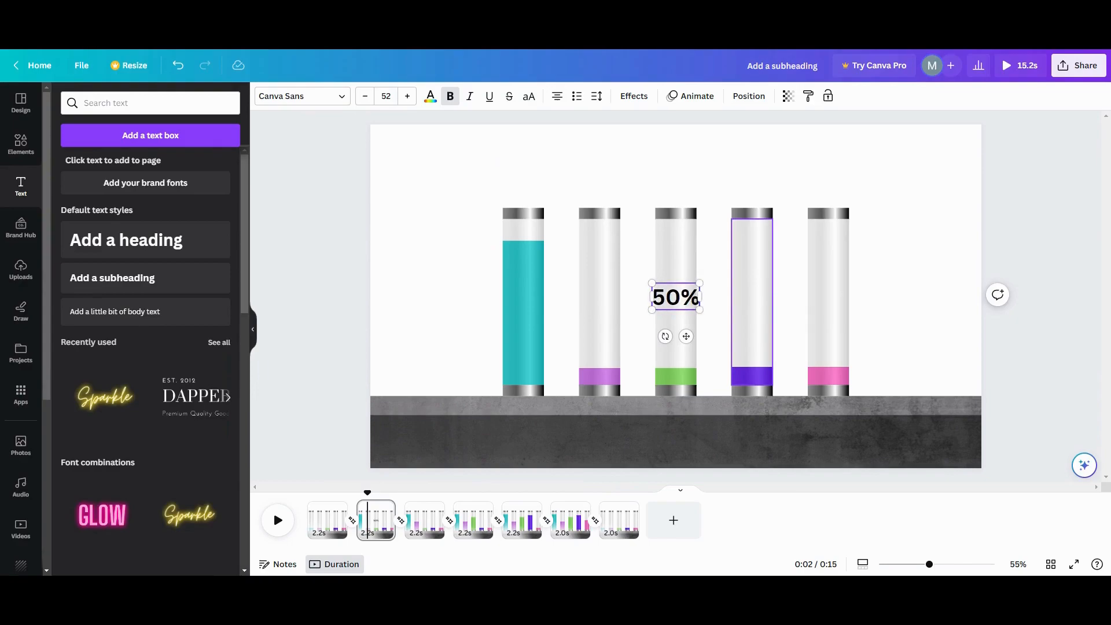
pyautogui.moveTo(687, 336); pyautogui.dragTo(536, 224)
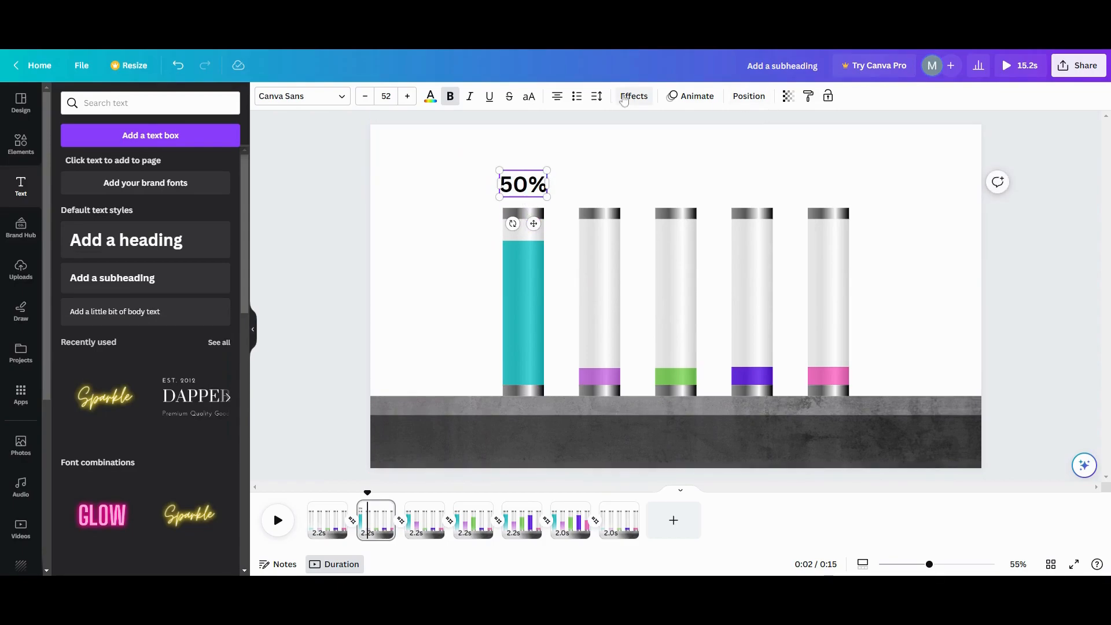
# Apply the Neon text animation to the "50%" label on the second page.
pyautogui.click(686, 96)
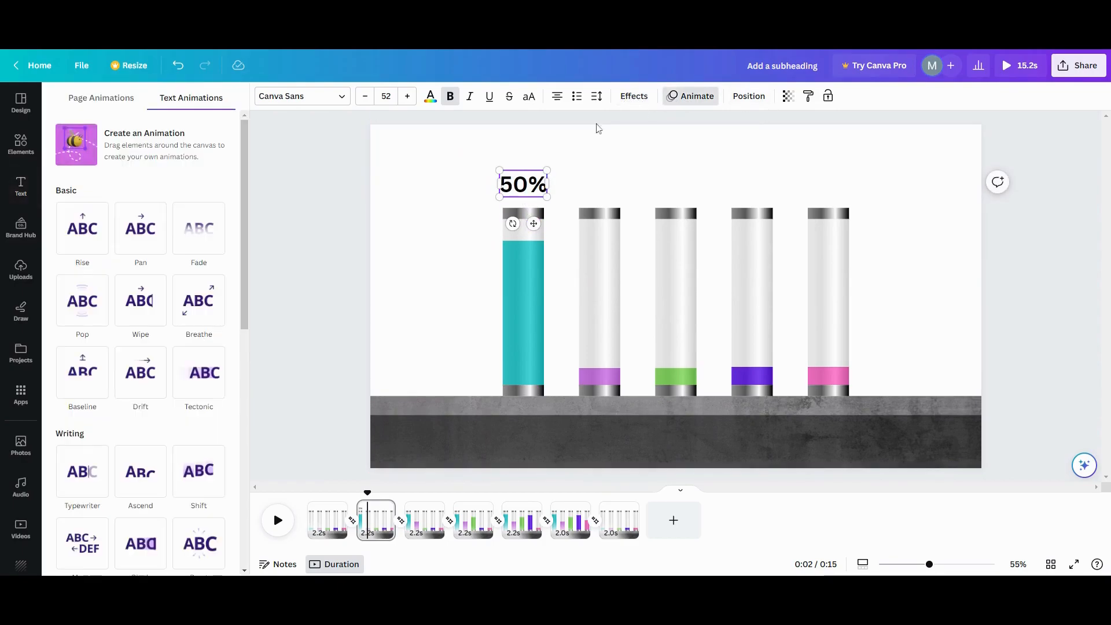
pyautogui.scroll(-6, 157, 401)
pyautogui.click(157, 401)
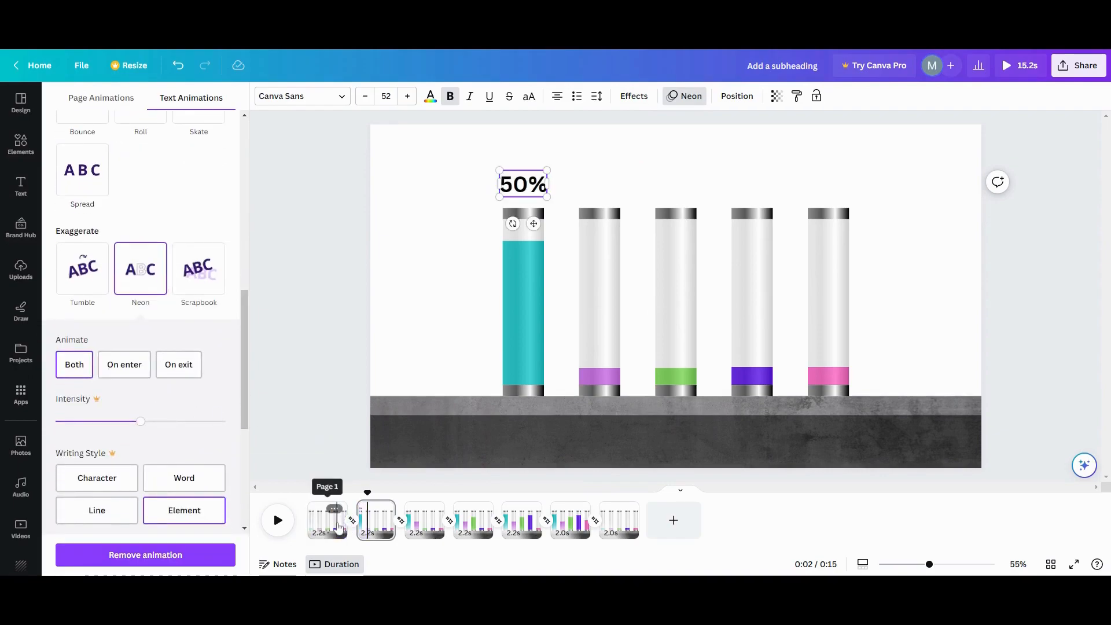
# Play the video from the first page to preview the animated "50%" label, then stop playback.
pyautogui.click(335, 525)
pyautogui.click(283, 525)
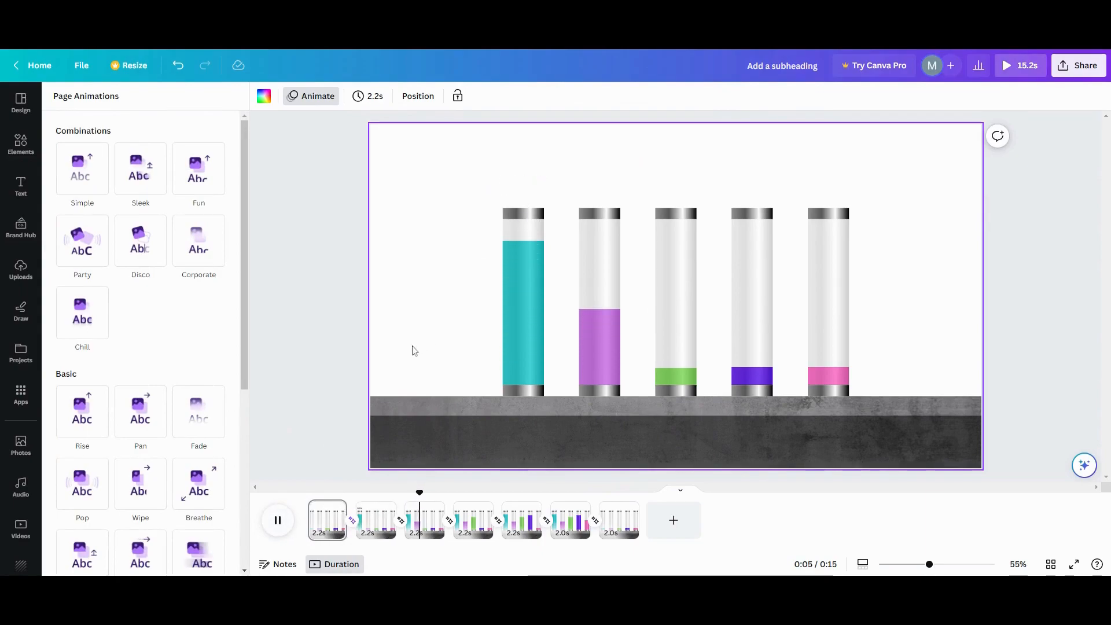
pyautogui.click(495, 243)
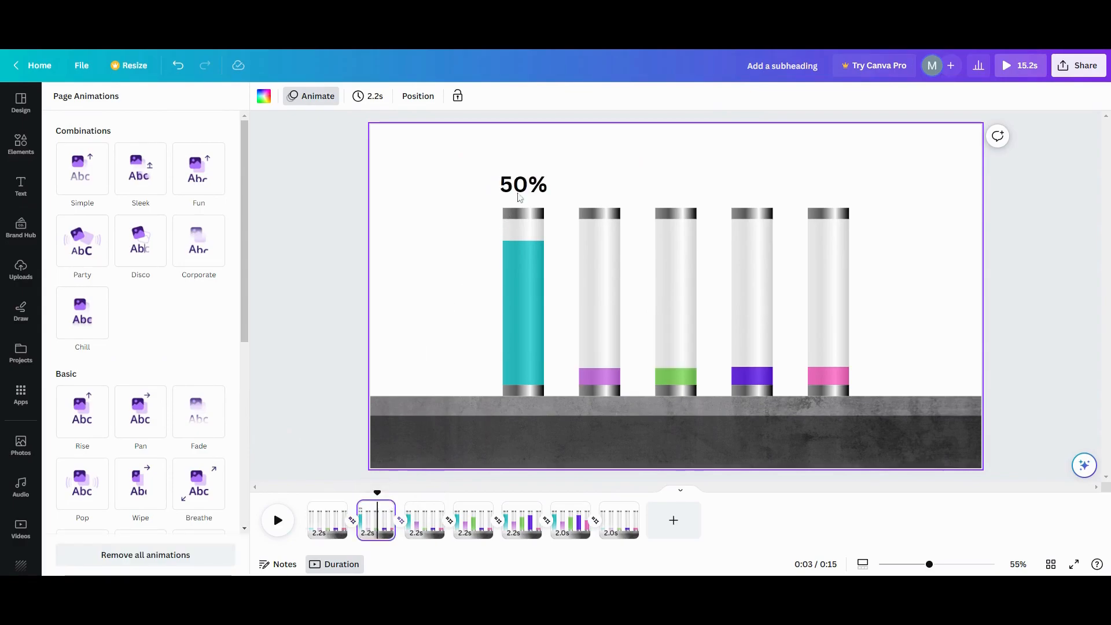
# Delete the "50%" label above the teal column on the second page.
pyautogui.click(524, 185)
pyautogui.click(523, 141)
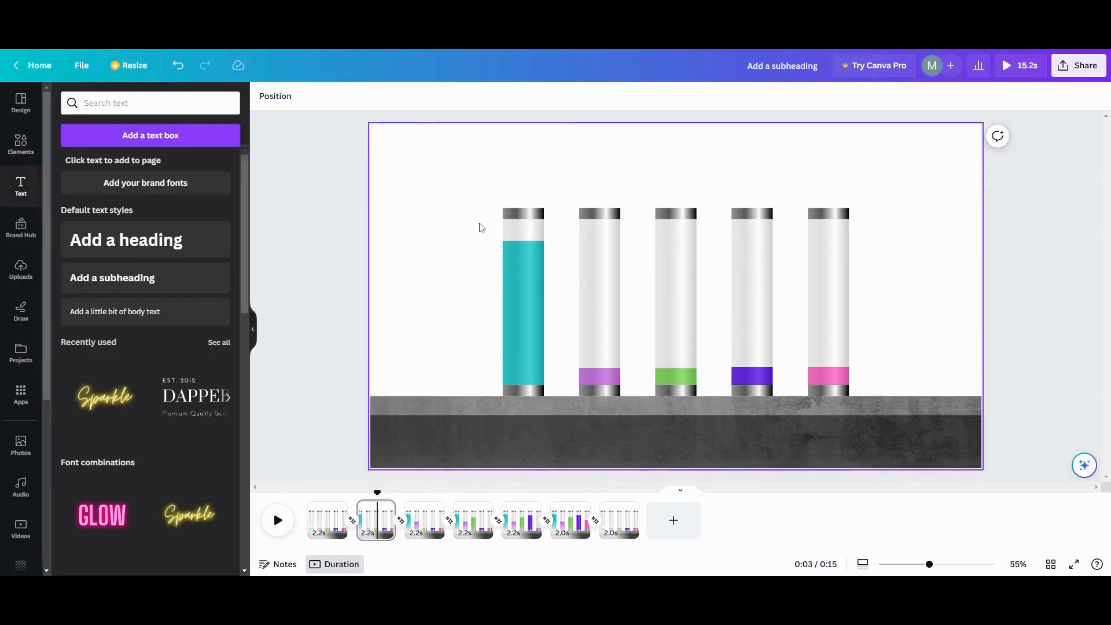